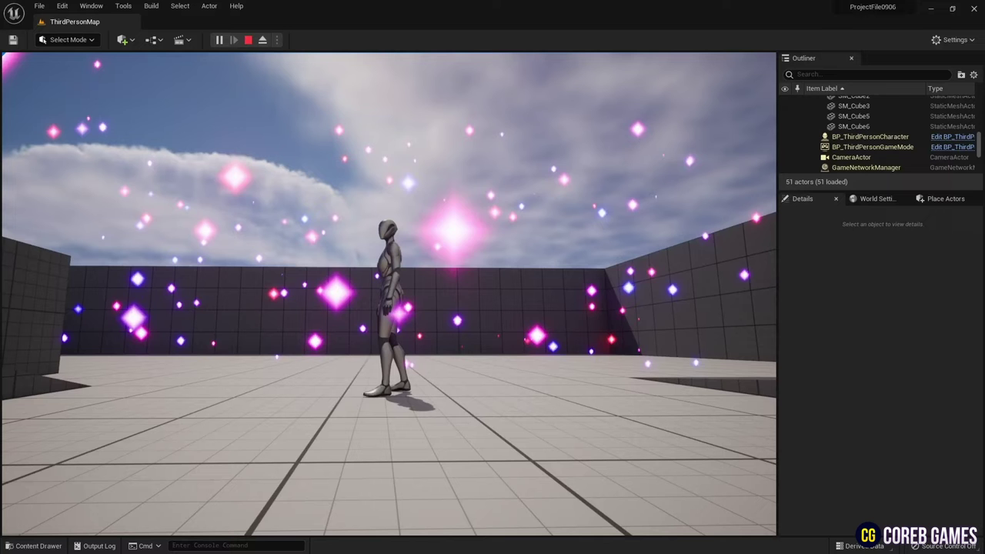
- Run the character around the level to view the sparkling particles from several directions, and stop the play session
key("w")
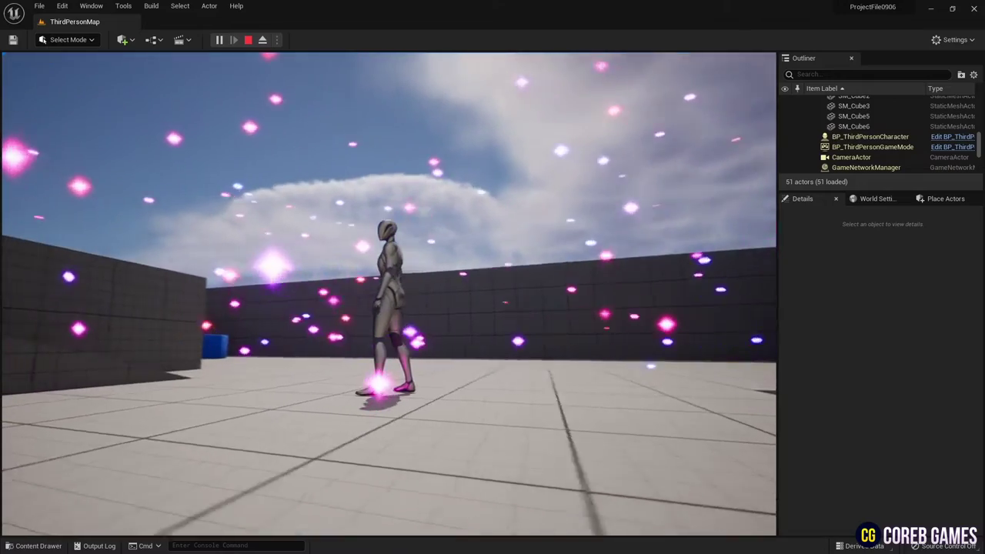
key("w")
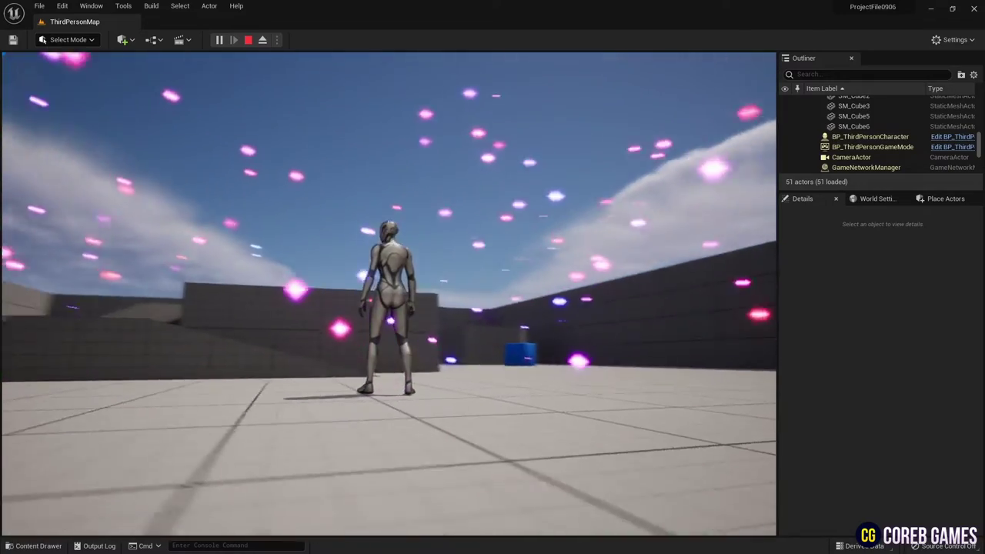
key("w")
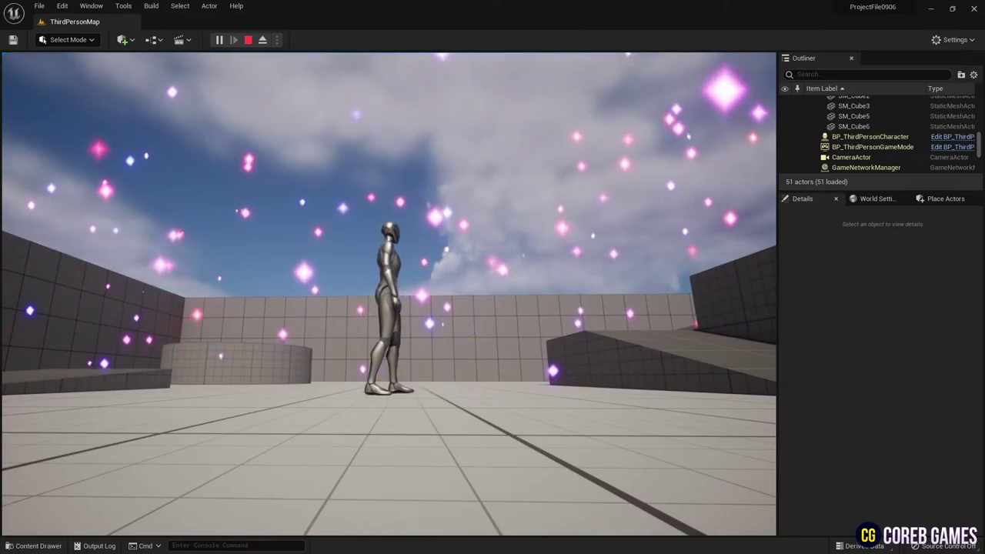
key("a")
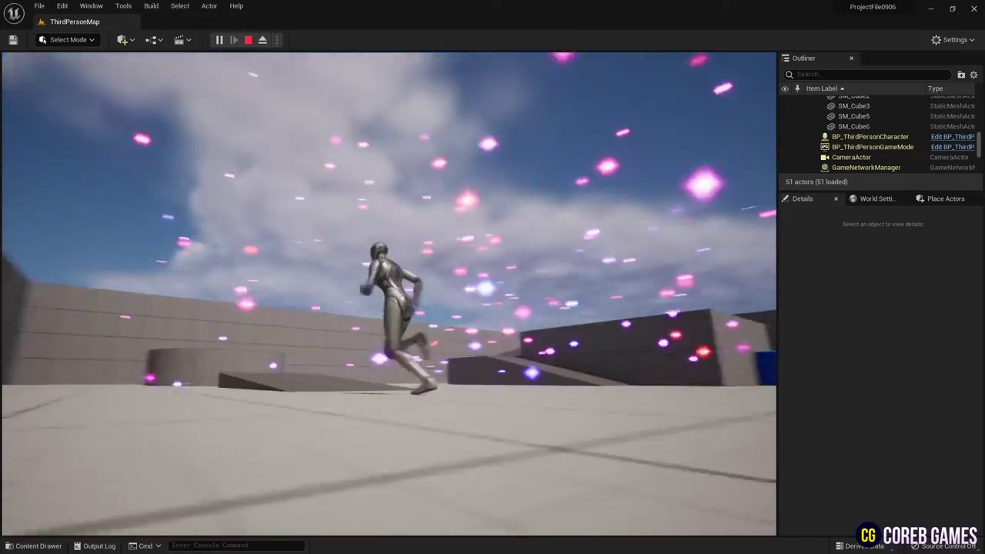
key("w")
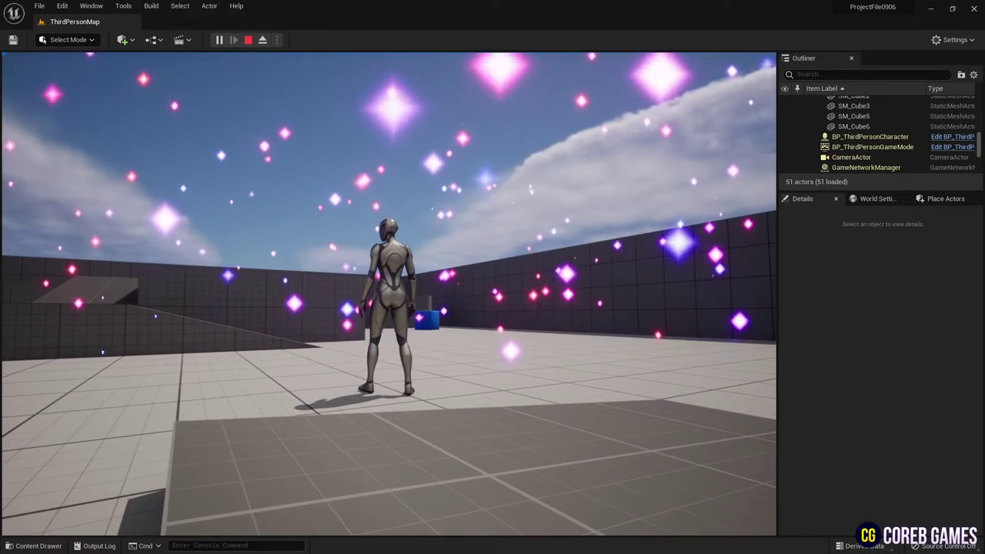
key("Escape")
- Create a material named M_Particle in the Content folder and open it for editing
left_click(35, 546)
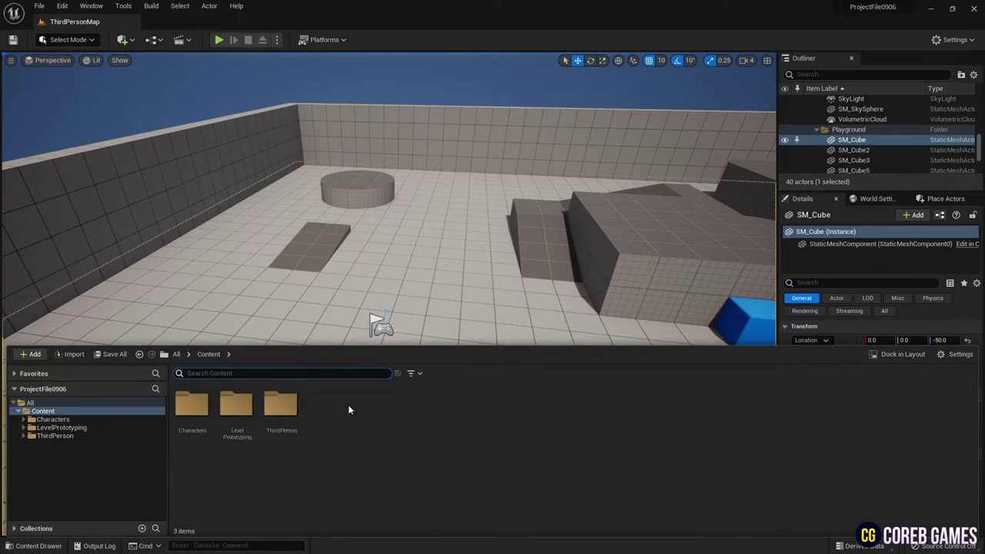
right_click(348, 405)
left_click(411, 176)
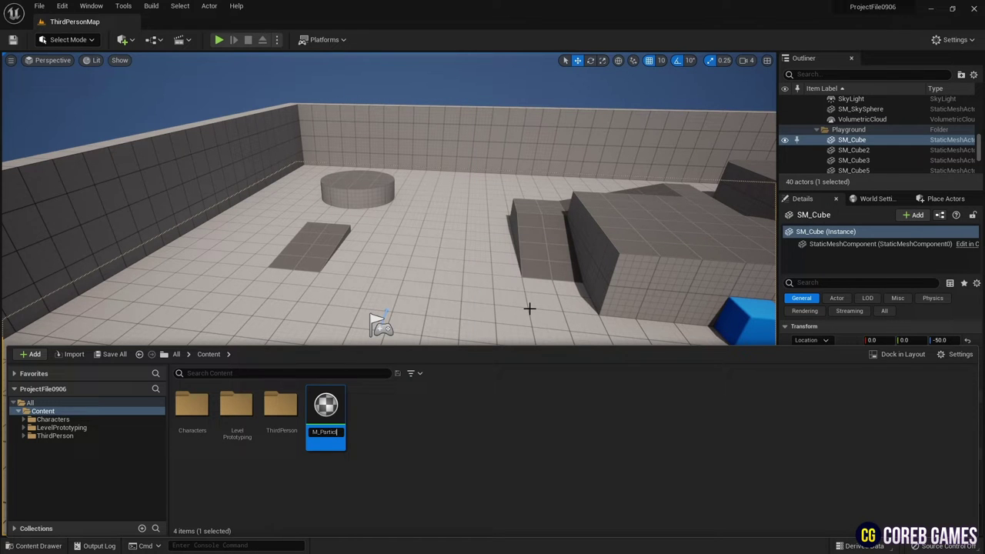
double_click(327, 416)
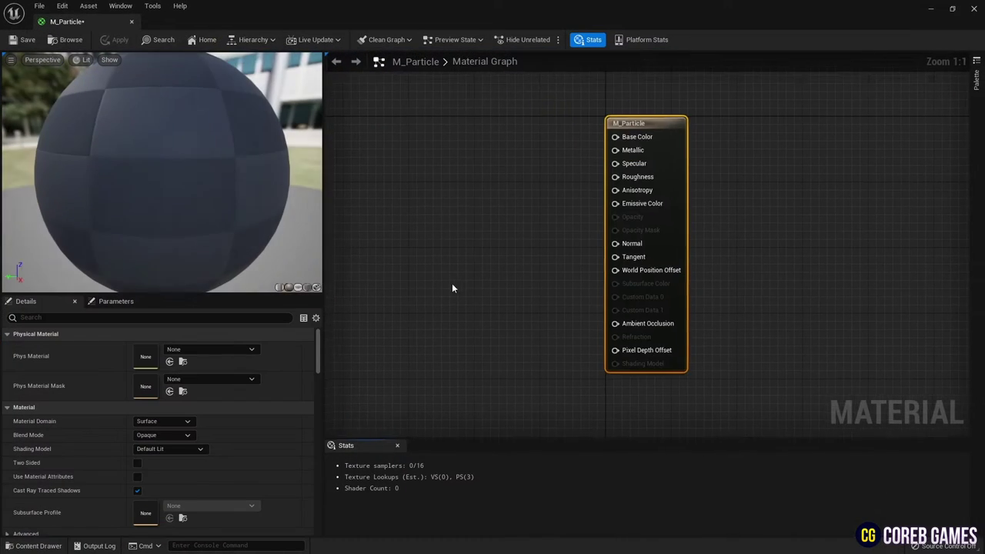
- Set the material's blend mode to Translucent and add a Particle Color node to the graph
left_click(163, 435)
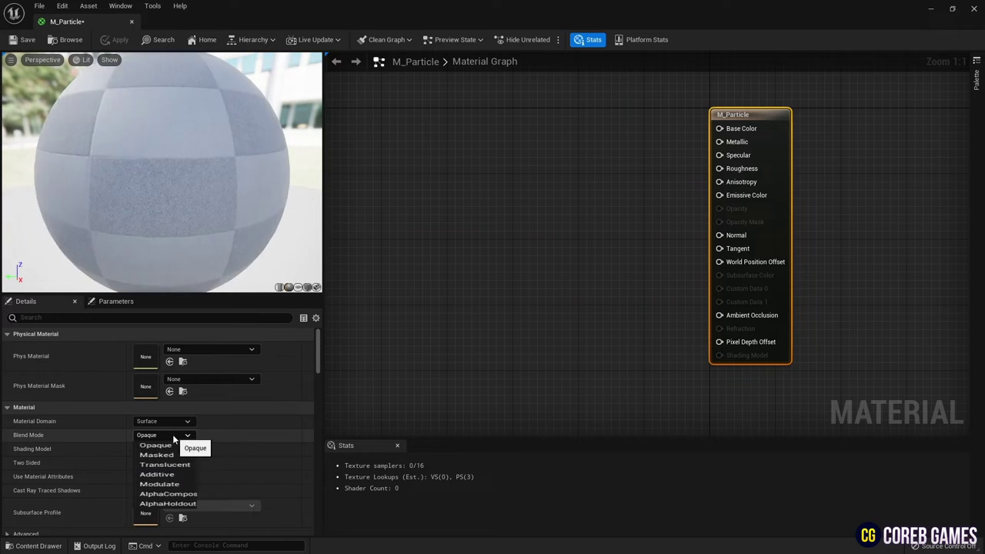
left_click(174, 465)
right_click_drag(589, 209, 629, 224)
right_click(522, 146)
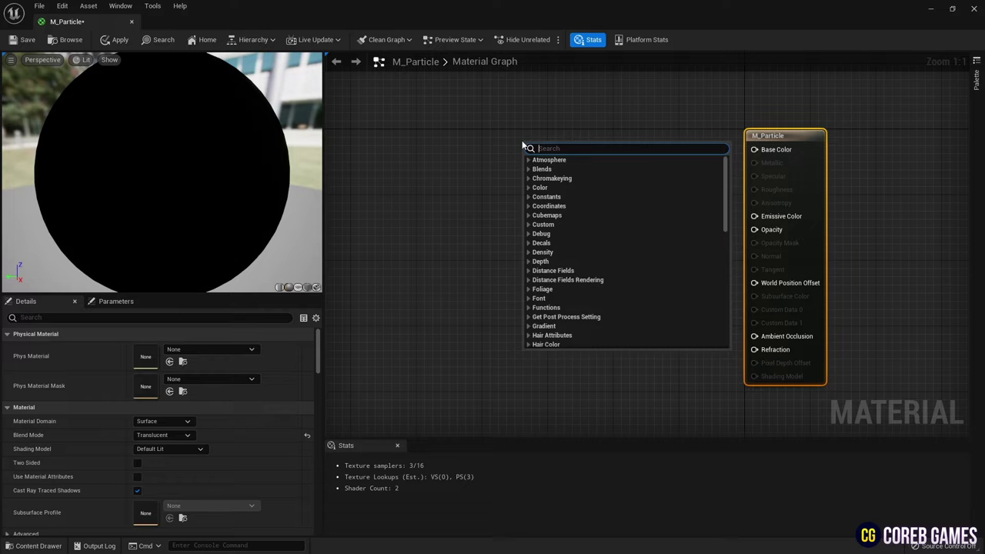
type("Particle color")
key("Return")
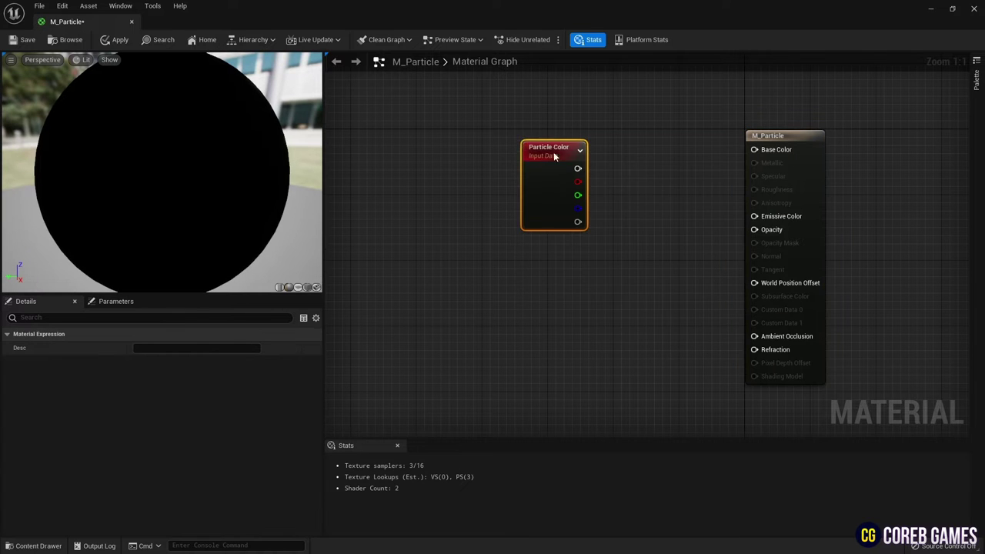
- Add a Dynamic Parameter node above Particle Color and name its first parameter Emissive Color
right_click_drag(554, 156, 565, 169)
right_click(554, 148)
type("dy")
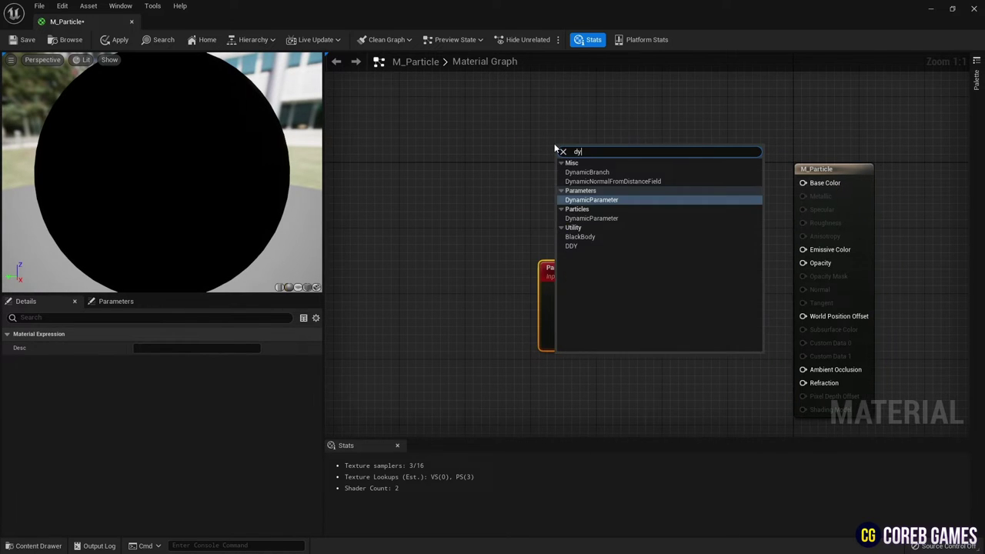
key("Return")
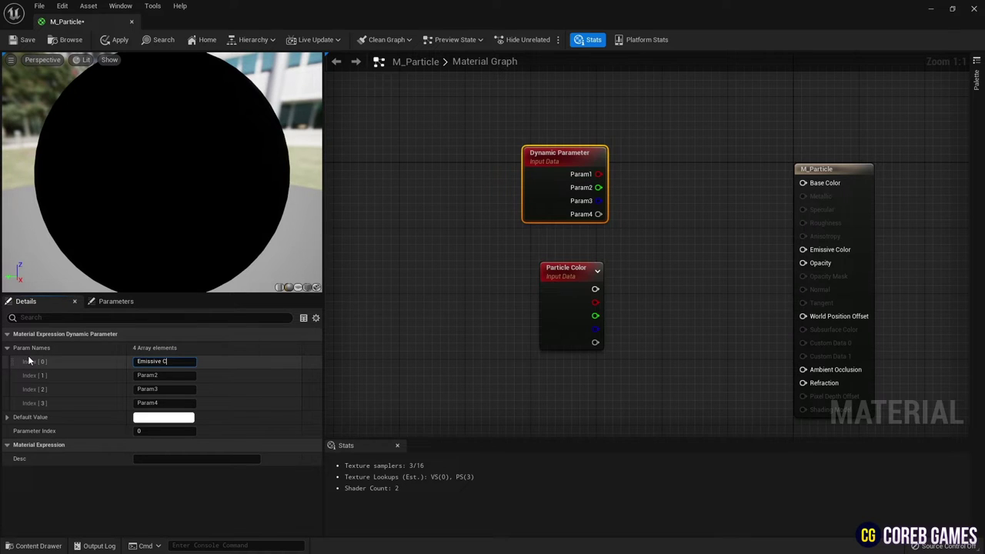
left_click(672, 227)
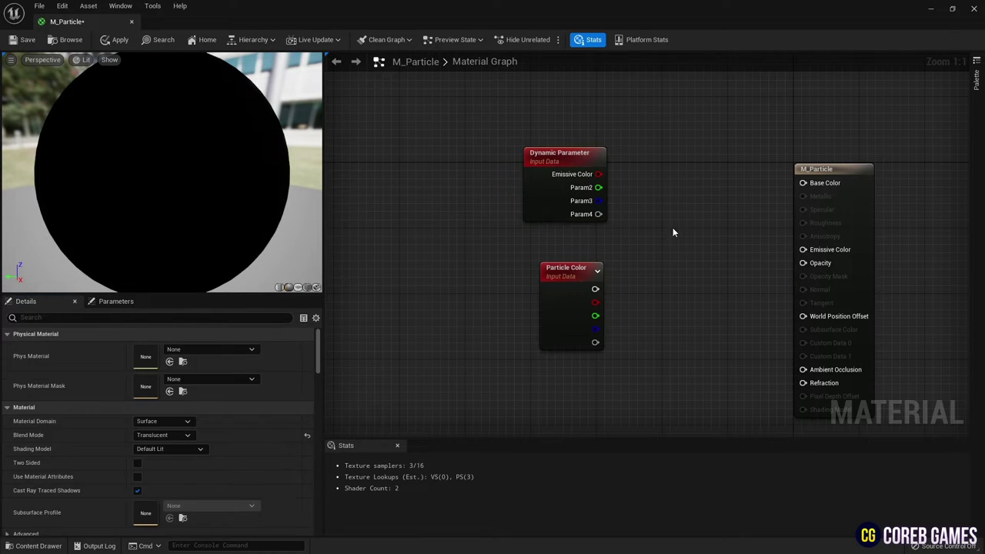
- Multiply the Emissive Color parameter by Particle Color into the material's Emissive Color, and switch the preview mesh to a plane
left_click(657, 219)
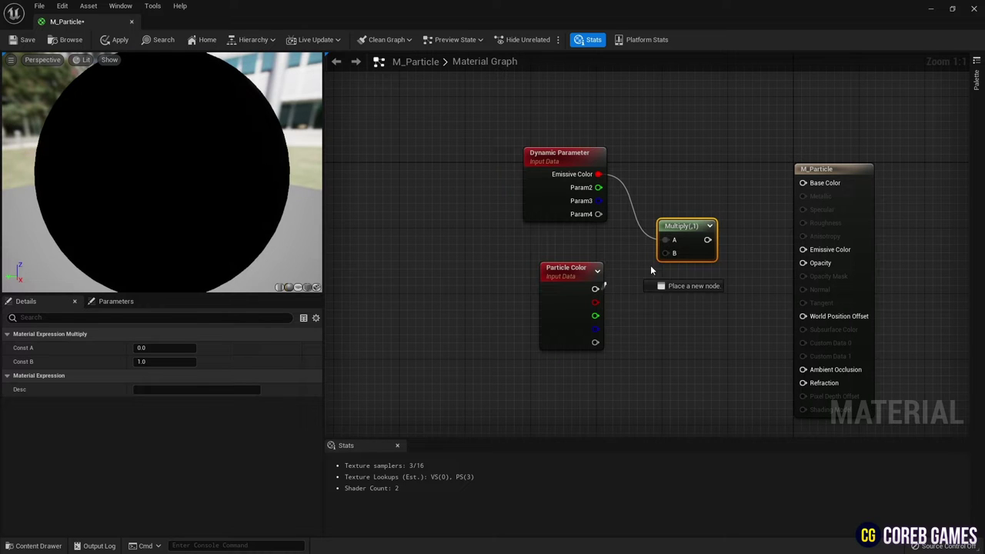
left_click_drag(805, 254, 805, 251)
left_click(829, 248)
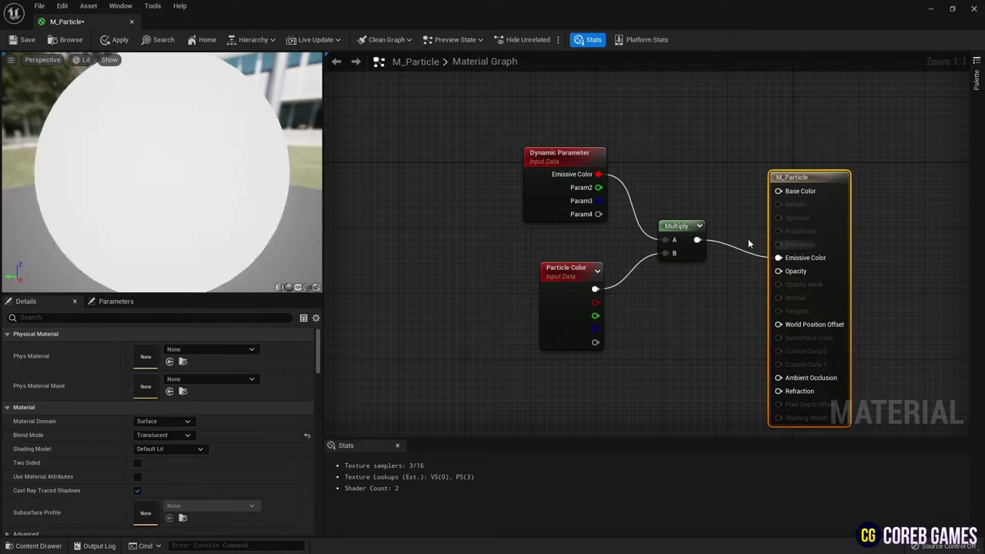
left_click(298, 287)
left_click_drag(238, 221, 233, 183)
- Add a DiamondGradient node below Particle Color and start previewing it
right_click_drag(618, 371, 621, 281)
right_click(511, 293)
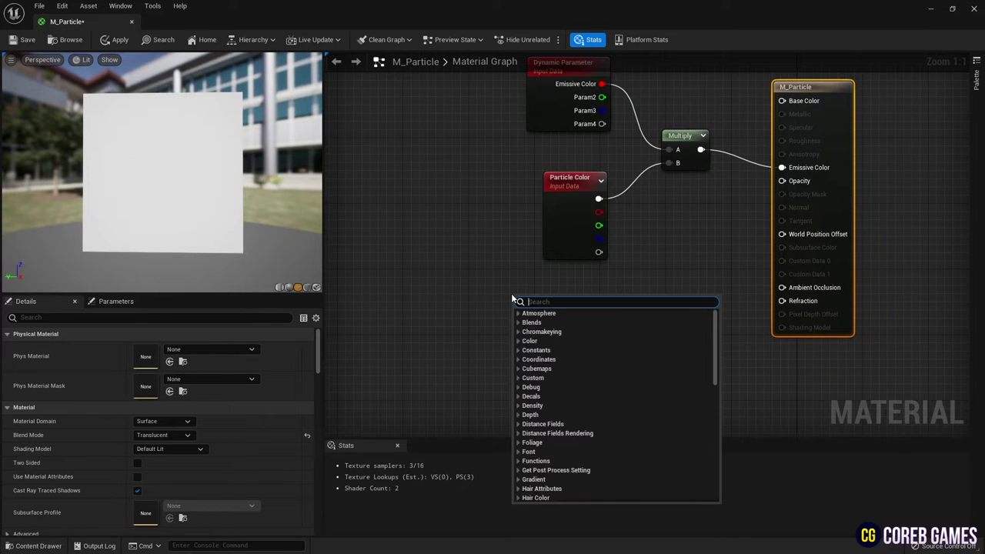
type("diamond")
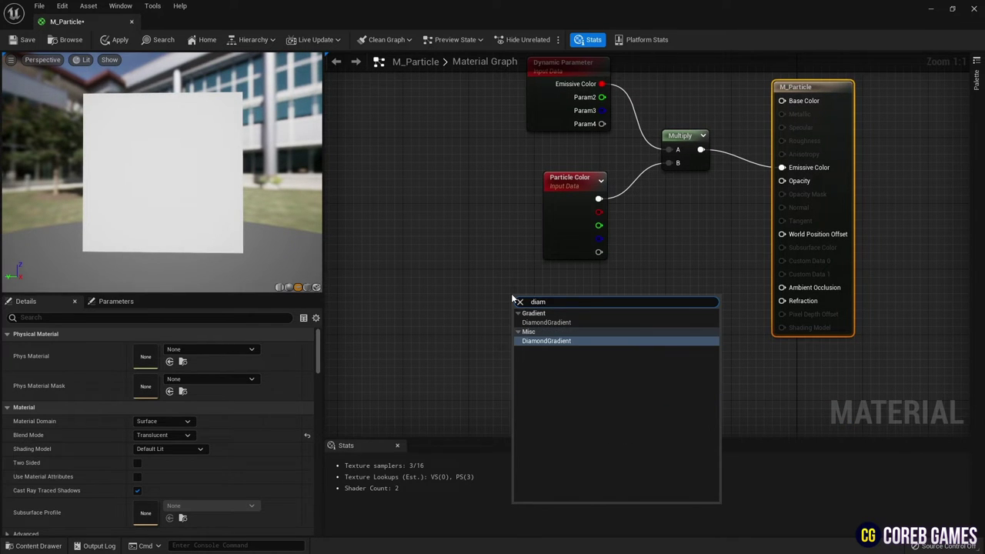
key("Return")
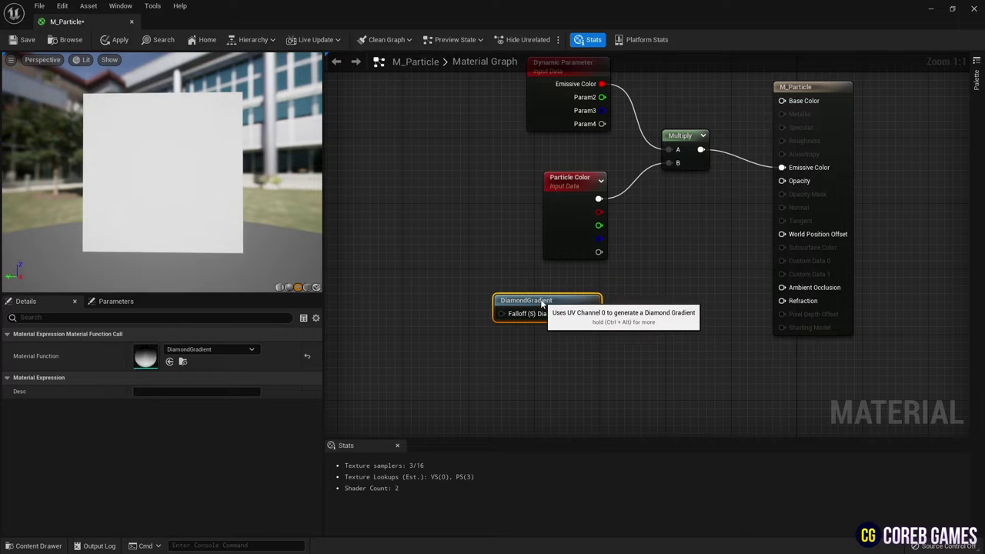
right_click(548, 301)
left_click(582, 321)
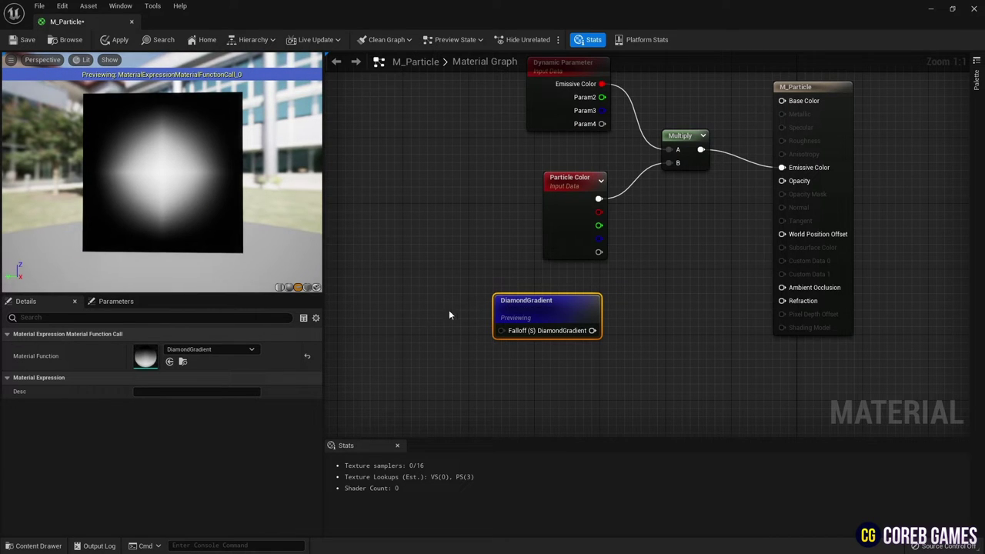
- Add a constant with value 10 and connect it to the DiamondGradient's Falloff input
left_click(398, 312)
key("1")
left_click(415, 311)
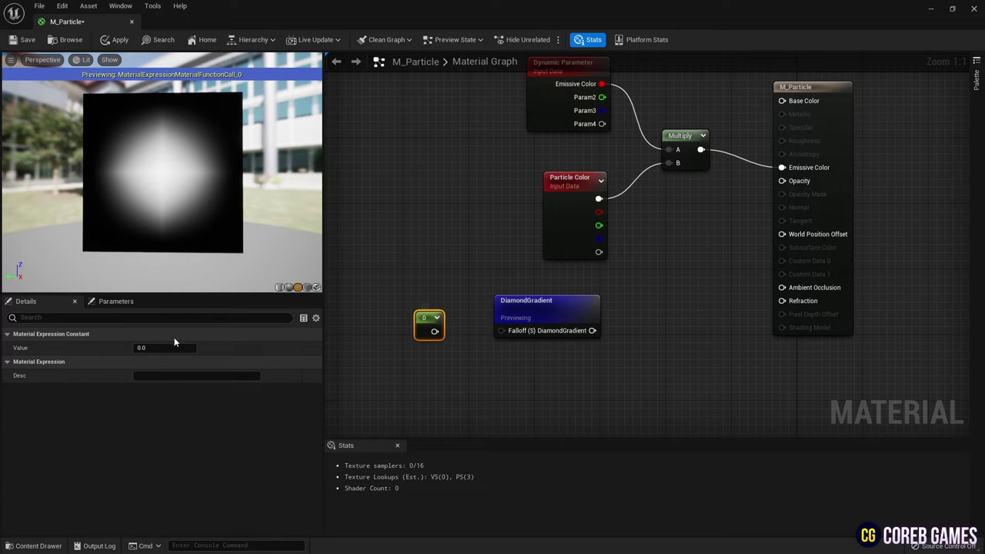
type("10")
key("Return")
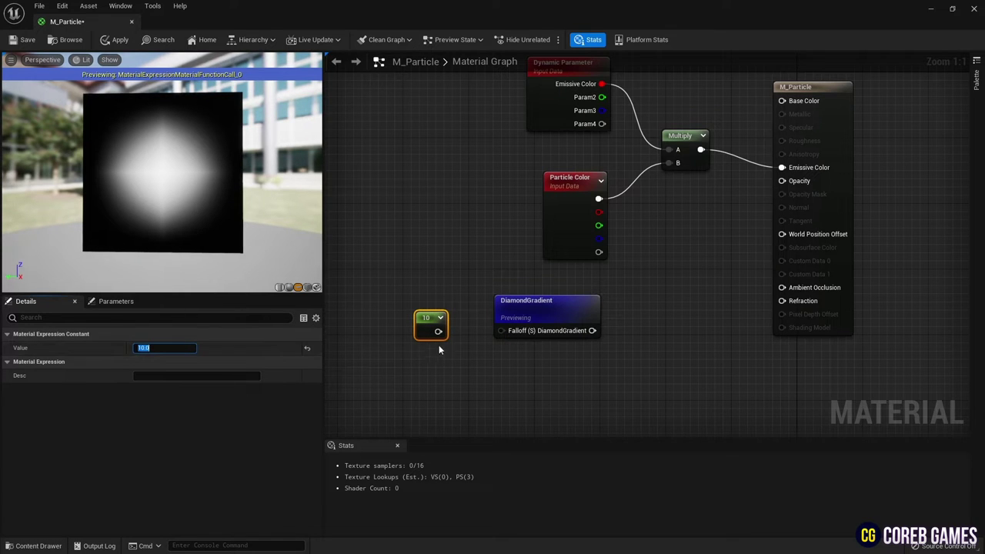
left_click_drag(441, 328, 456, 325)
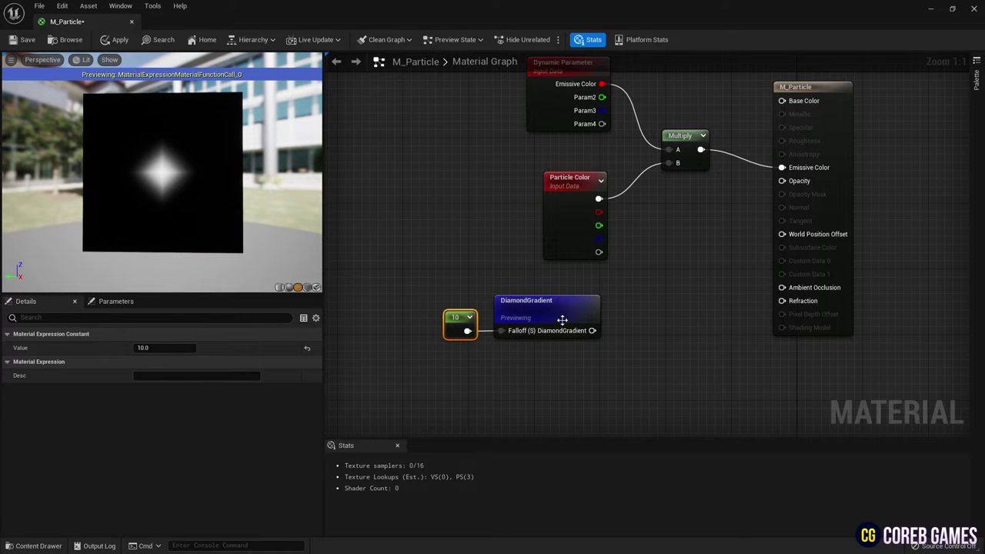
- Add a Power node, feed the DiamondGradient output into its Base, and preview the node
right_click(629, 308)
type("Po")
key("Return")
left_click(664, 280)
left_click_drag(592, 331, 641, 317)
right_click(642, 317)
left_click(681, 347)
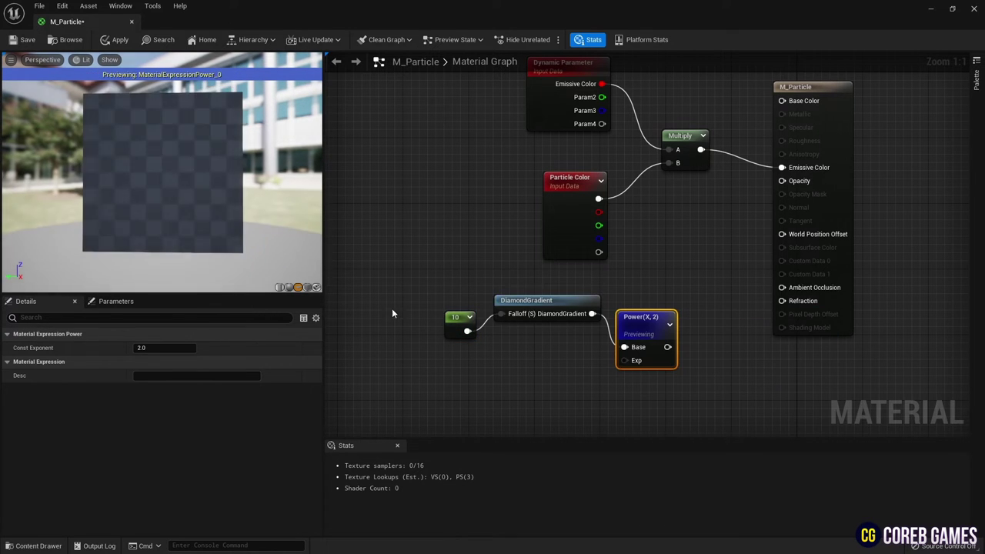
scroll(139, 176, "up", 2)
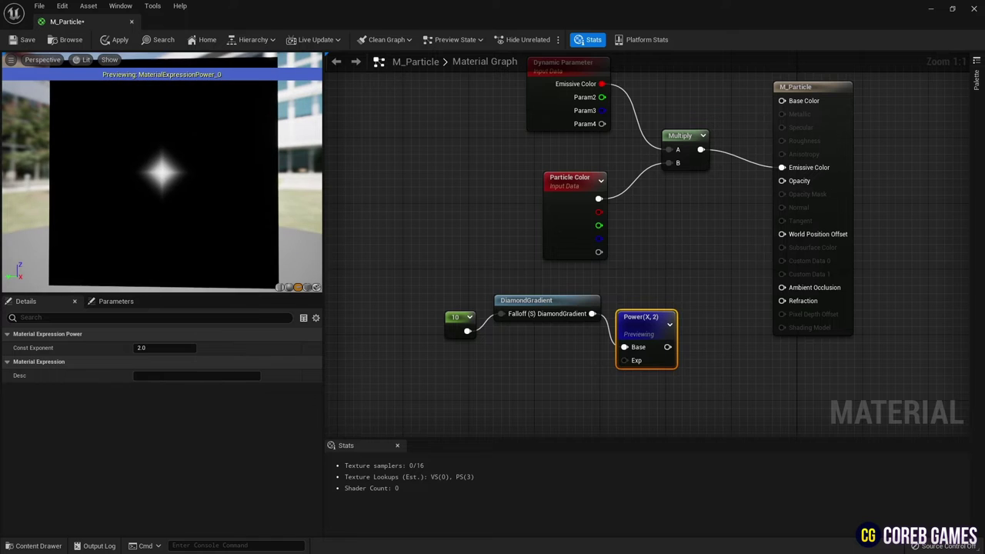
- Multiply the Particle Color alpha by the Power output, feed the result into Opacity, and stop previewing the Power node
left_click(691, 237)
key("m")
left_click(689, 259)
left_click_drag(433, 285, 580, 306)
left_click_drag(711, 272, 683, 273)
left_click(654, 309)
left_click_drag(627, 339, 667, 287)
right_click(614, 309)
left_click(647, 333)
left_click_drag(598, 252, 782, 181)
left_click(677, 261)
left_click_drag(677, 260, 678, 244)
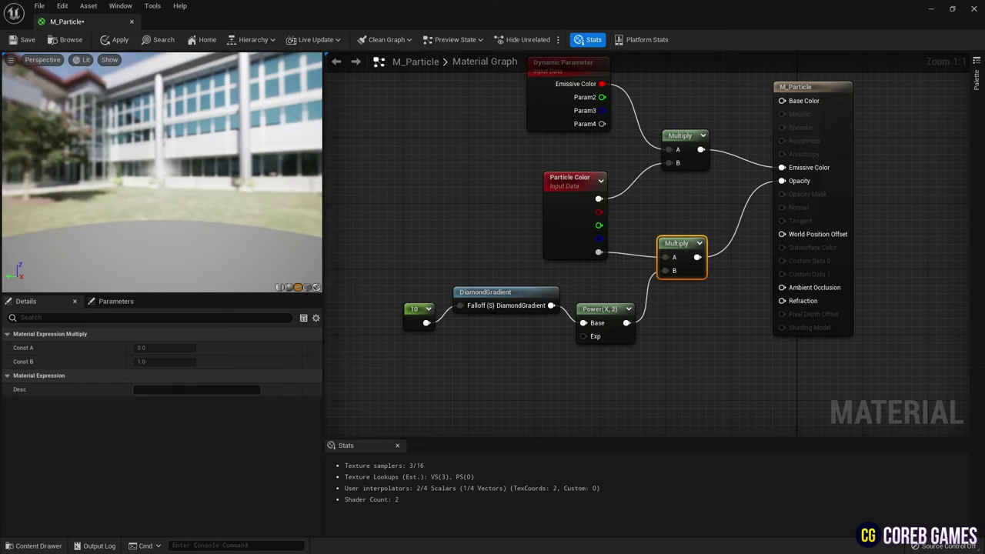
- Align the Power and constant nodes with the DiamondGradient, and save and close the material
left_click_drag(594, 312, 594, 304)
left_click(415, 309)
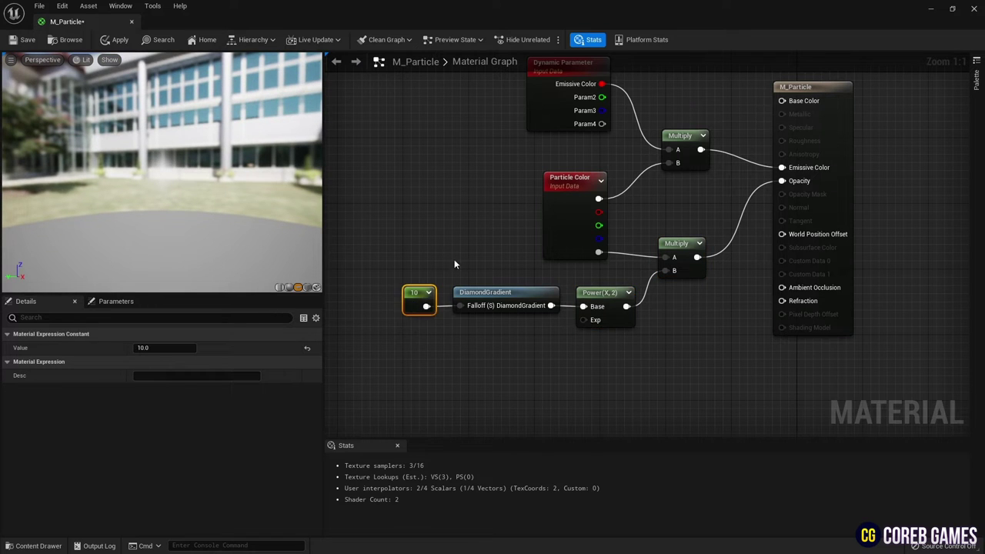
left_click(454, 259)
left_click(23, 39)
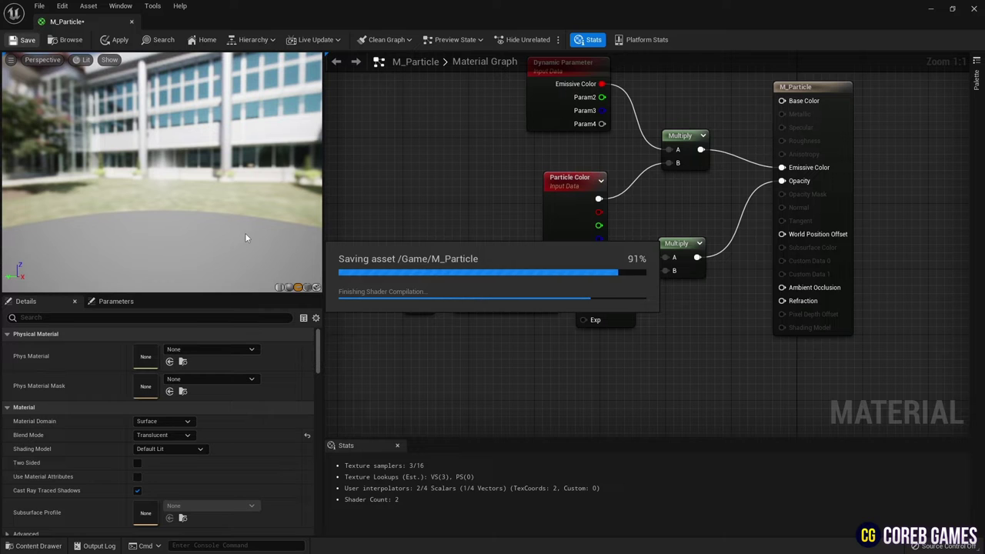
left_click(131, 21)
- Create a Niagara system from the Fountain template in the Content folder and name it NS_SparklingParticle
left_click(40, 545)
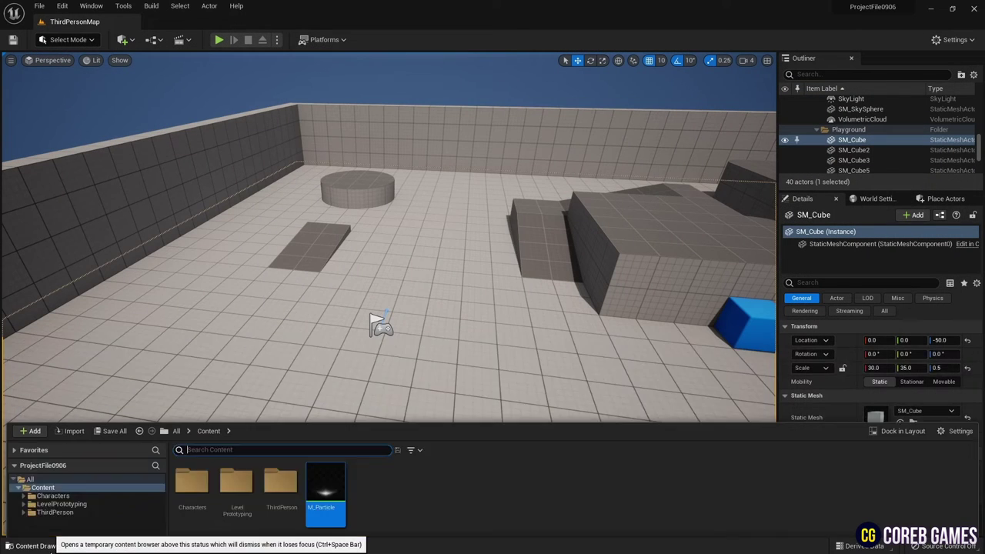
right_click(398, 399)
left_click(471, 191)
left_click(488, 428)
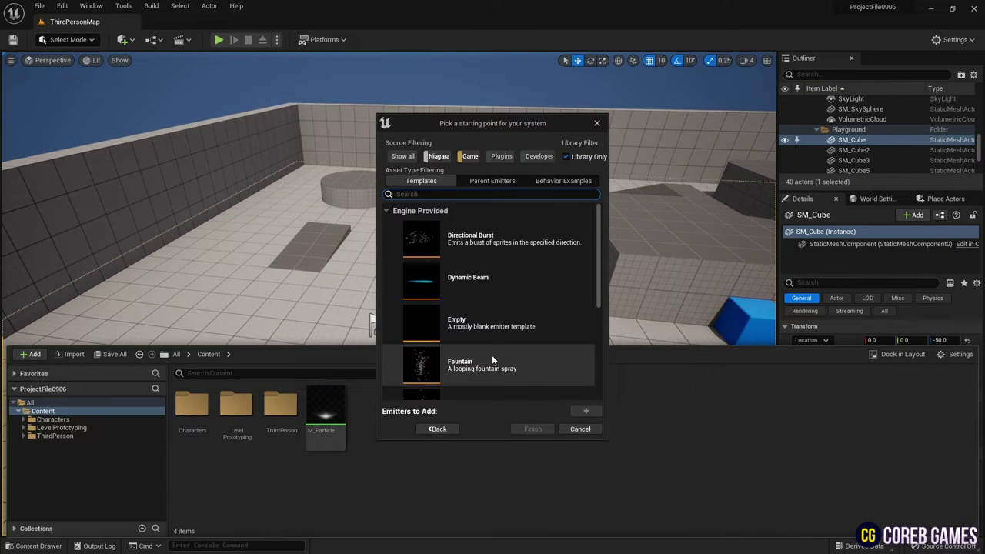
scroll(492, 355, "down", 2)
left_click(493, 298)
left_click(532, 429)
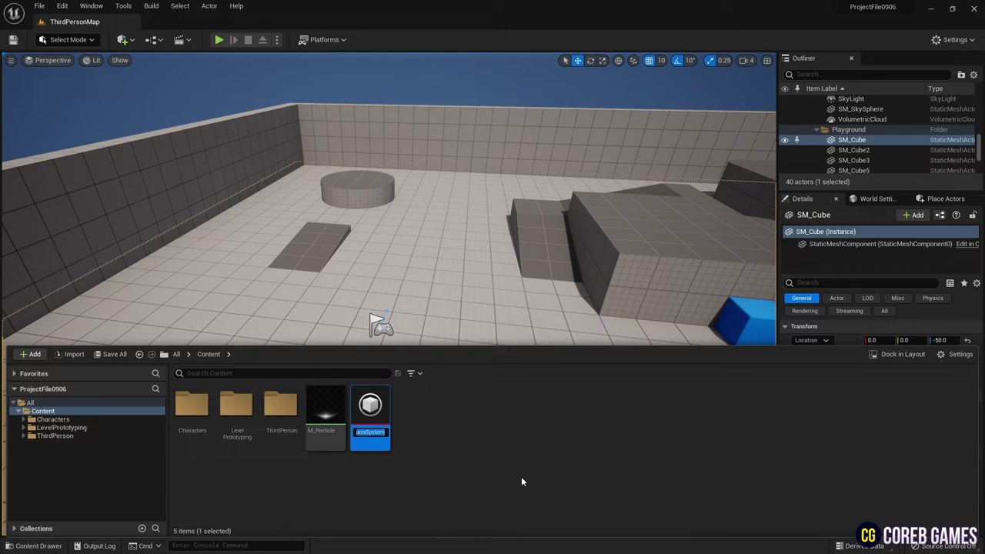
type("NS_S")
type("parklingPAr")
type("ticle")
key("Return")
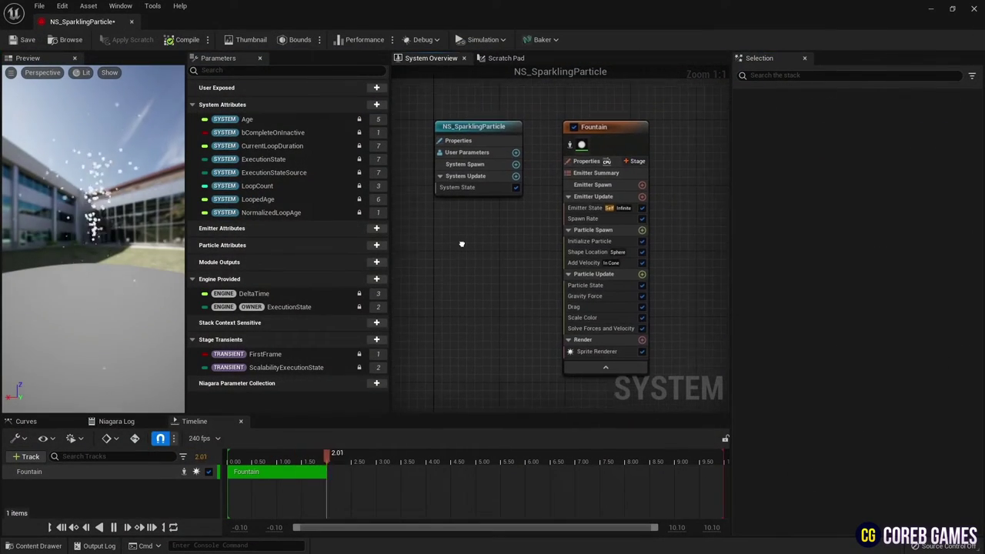
- Assign M_Particle as the material of the Fountain emitter's Sprite Renderer
left_click_drag(597, 114, 584, 114)
left_click(573, 337)
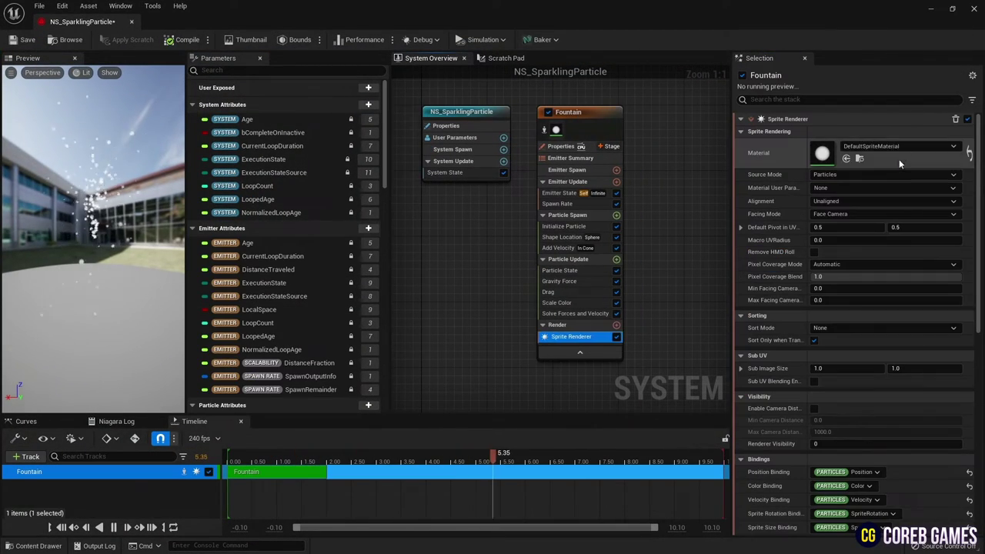
left_click(899, 148)
type("particle")
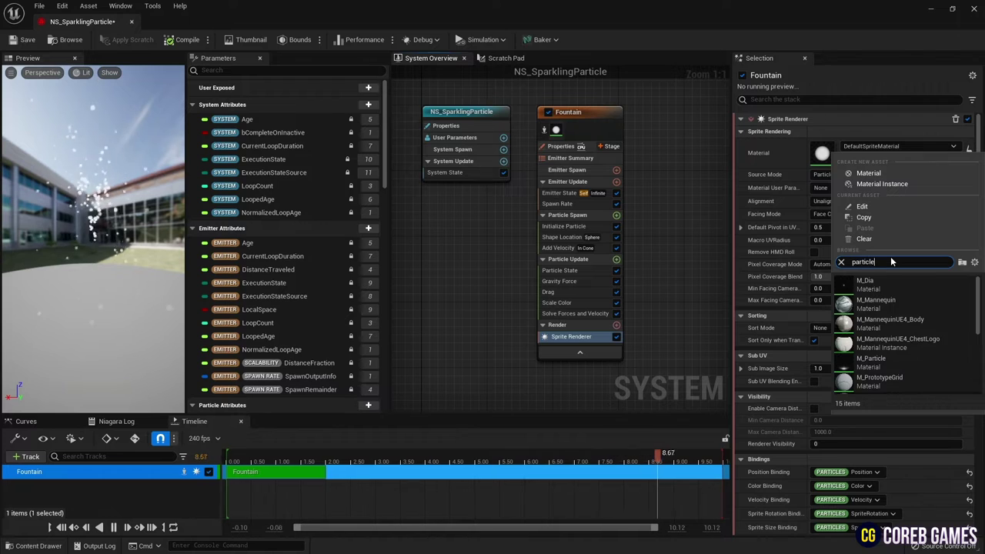
left_click(917, 288)
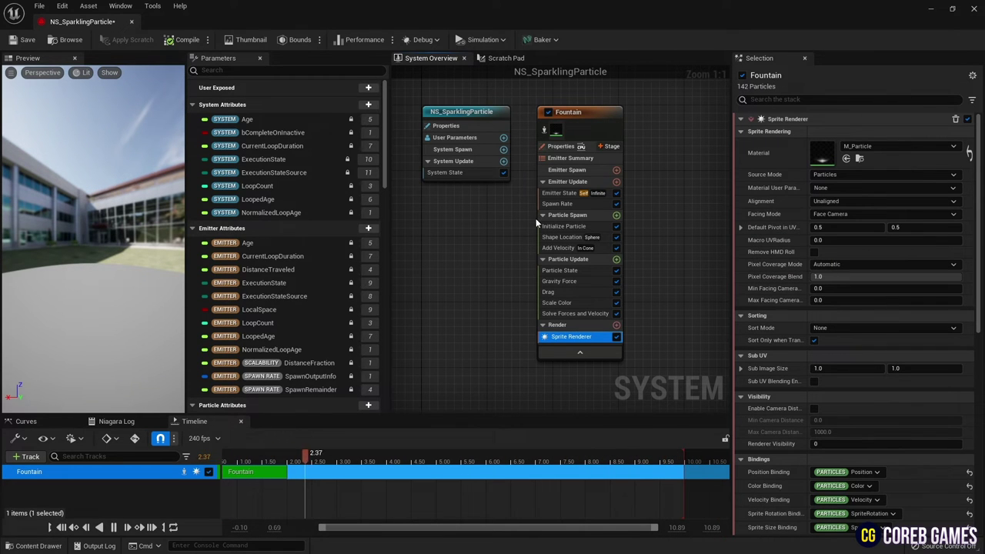
- Set the Fountain emitter to GPUCompute Sim in local space, with fixed bounds from -1000 to 1000 on all axes
left_click(570, 147)
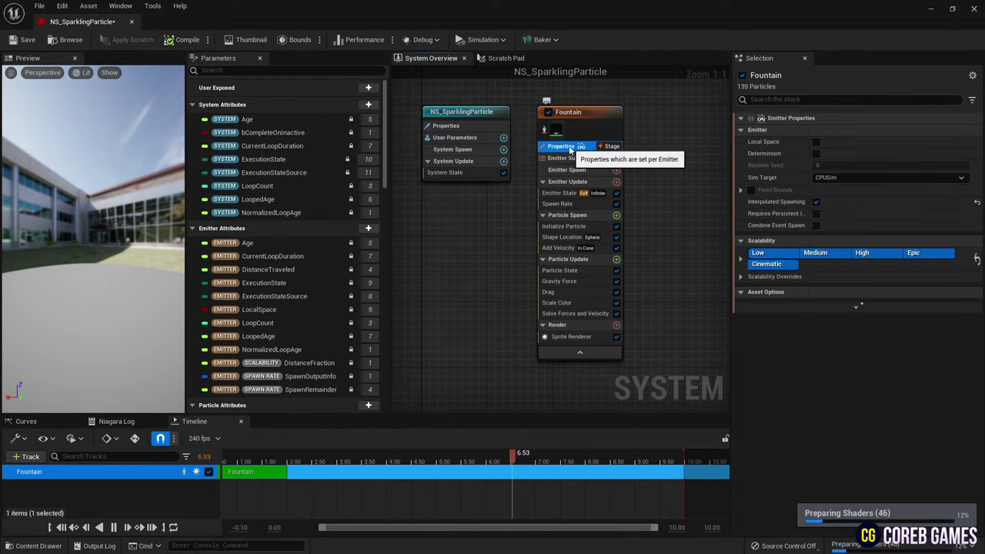
left_click(856, 177)
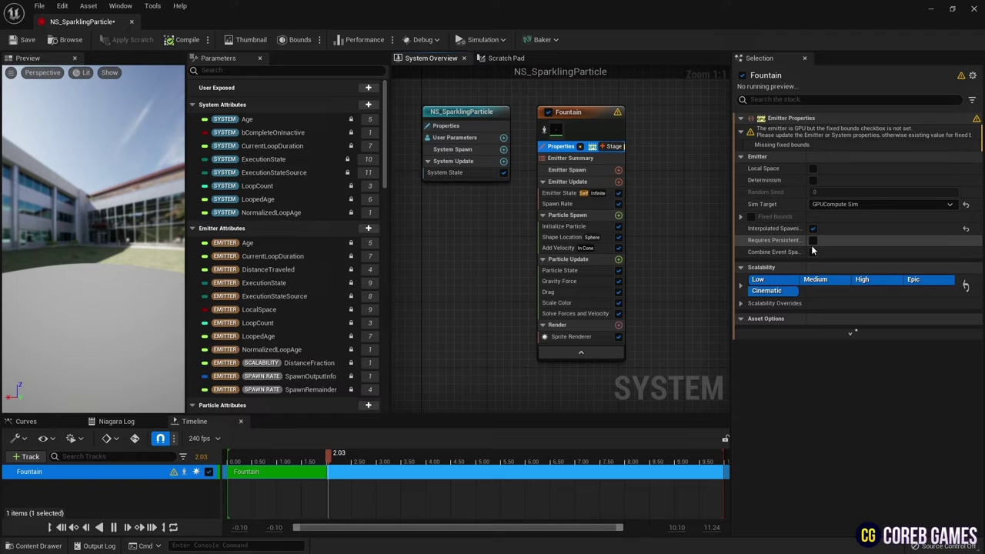
left_click(751, 216)
left_click(742, 191)
left_click(836, 203)
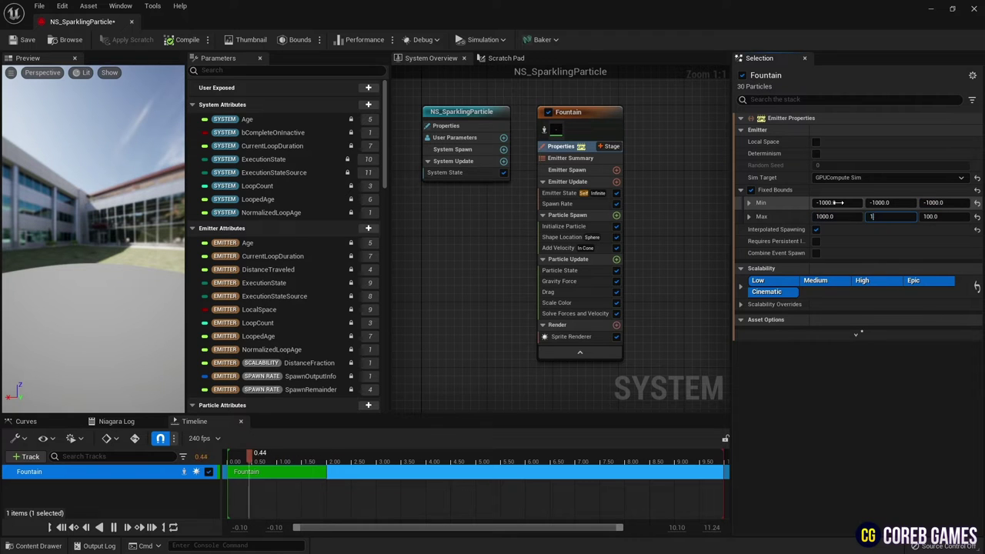
left_click(816, 142)
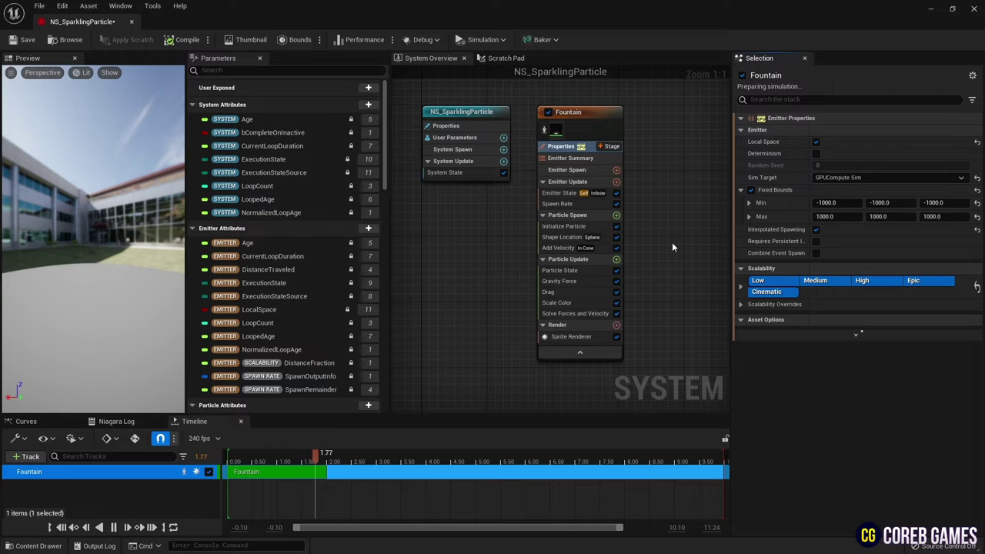
- Set the Fountain emitter's Spawn Rate to 150
left_click(580, 204)
left_click(843, 133)
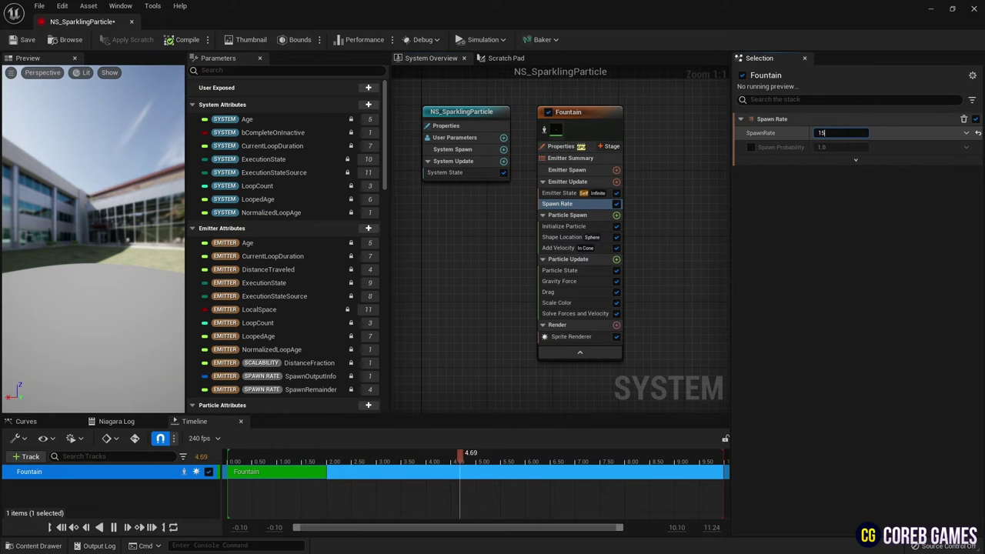
right_click_drag(89, 265, 92, 231)
- Add a Dynamic Material Parameters module to Particle Update and set its Emissive Color to 100
left_click(617, 259)
type("dy")
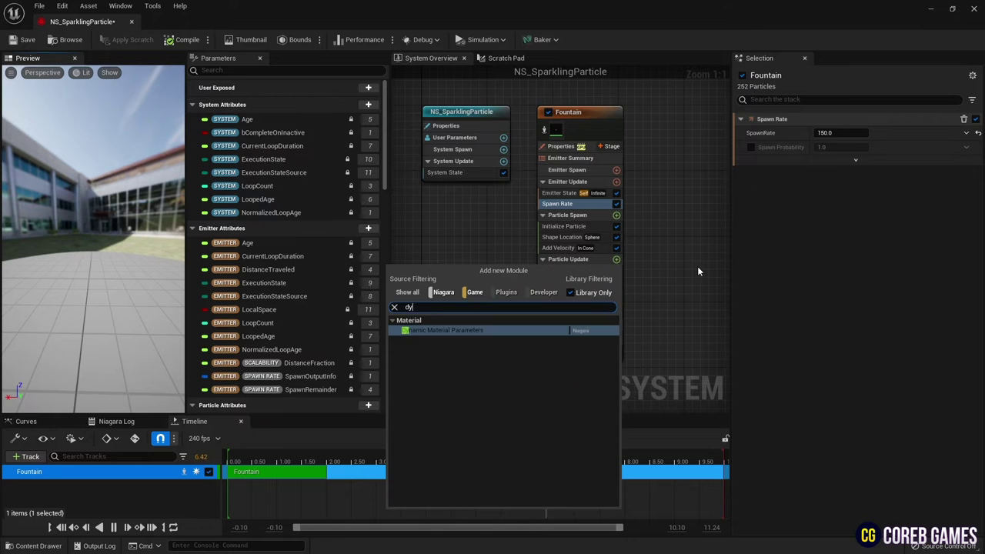
key("Return")
left_click(835, 173)
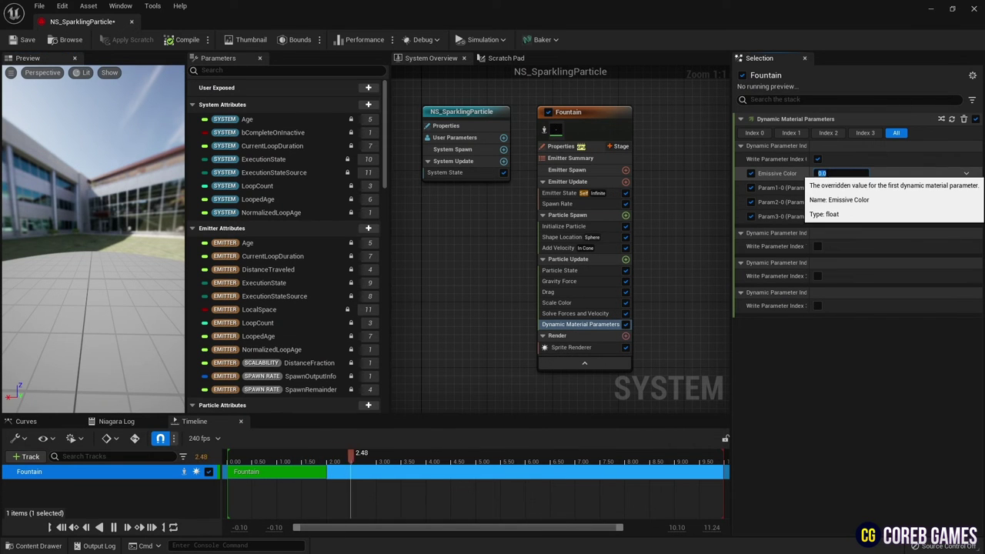
right_click_drag(100, 178, 100, 180)
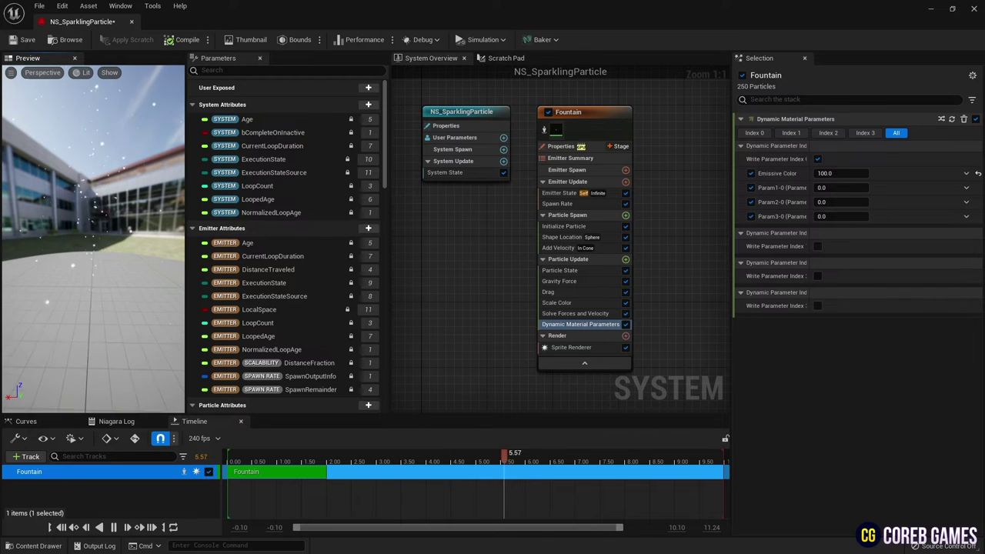
- Try a random uniform sprite size range of 15 to 20 in Initialize Particle
left_click(564, 227)
left_click(847, 341)
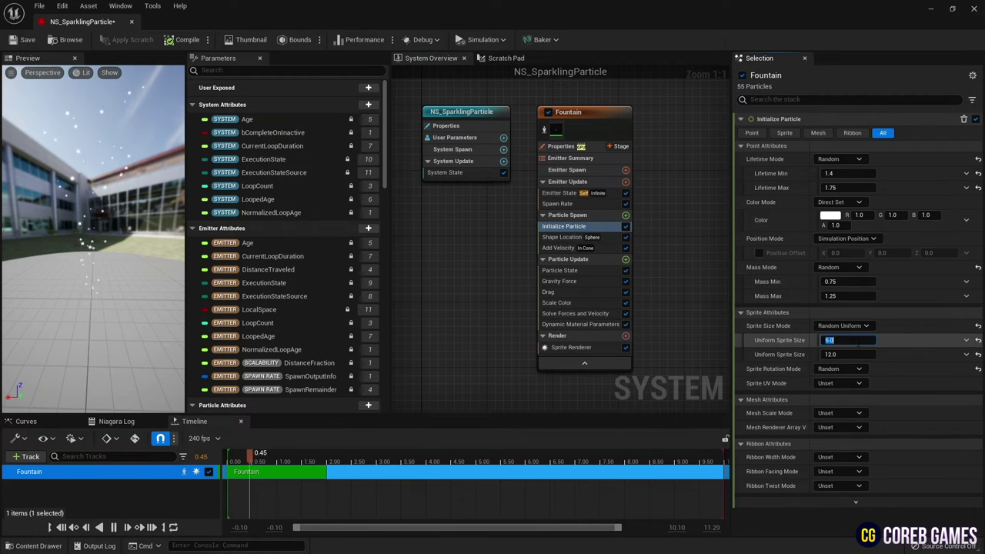
type("20")
key("Return")
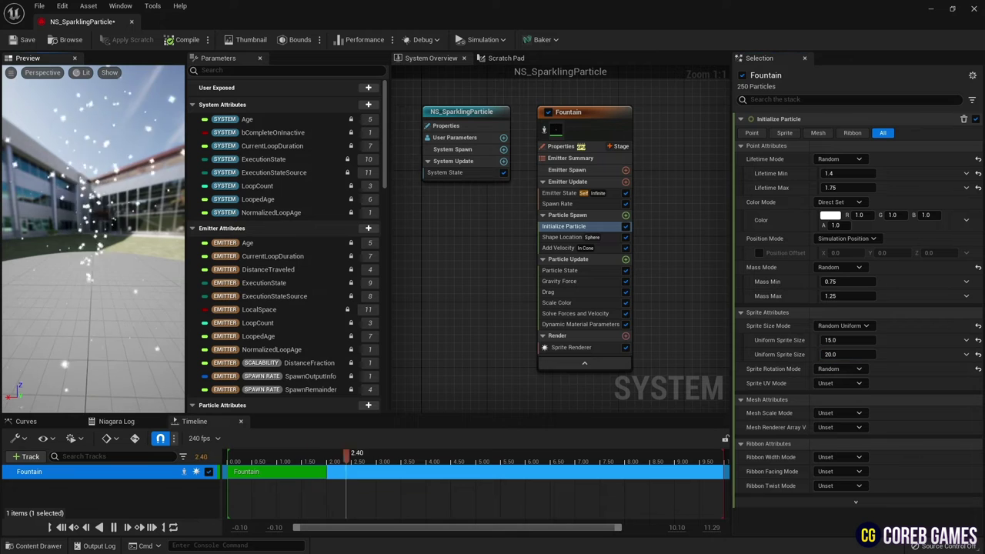
- Set the uniform sprite size range in Initialize Particle to a minimum of 100 and a maximum of 150
left_click(847, 340)
type("100")
key("Tab")
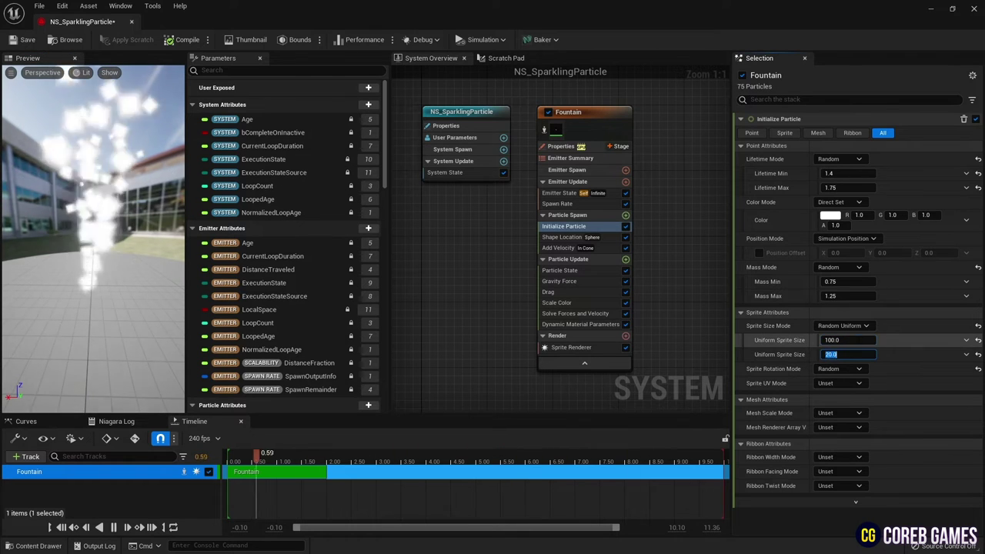
type("150")
key("Return")
right_click_drag(100, 231, 100, 262)
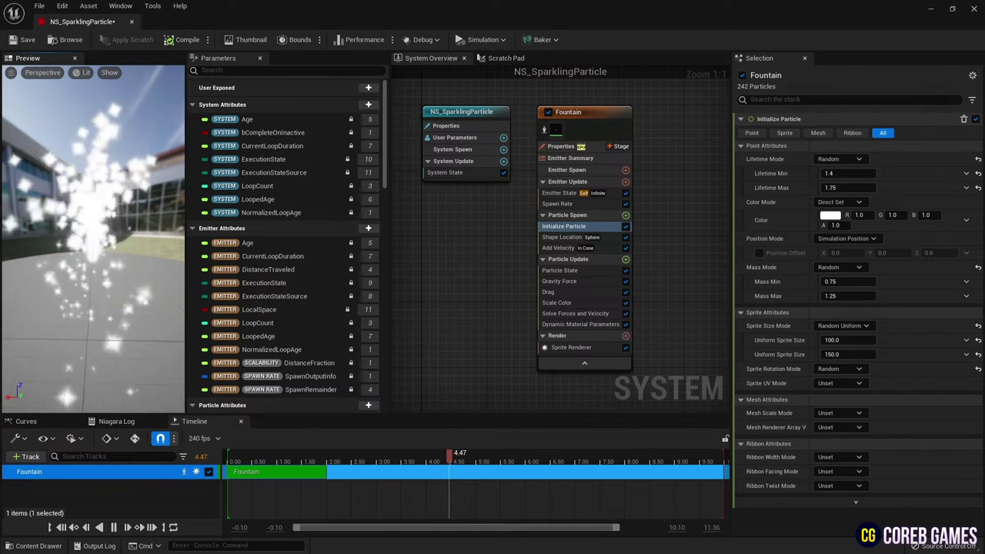
- Change the Shape Location primitive to Box / Plane with a box size of 1500 × 1500 × 500
left_click(608, 238)
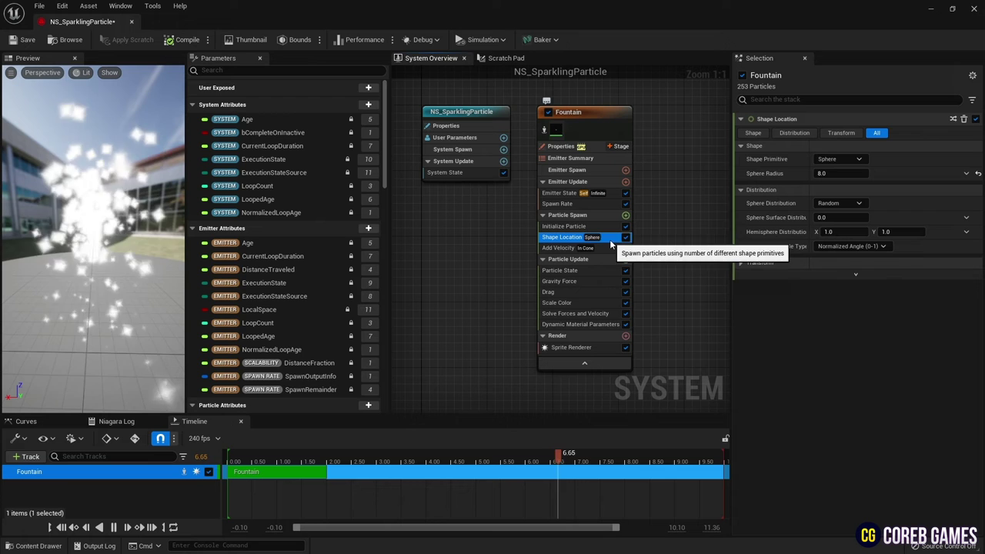
left_click(847, 159)
left_click(856, 203)
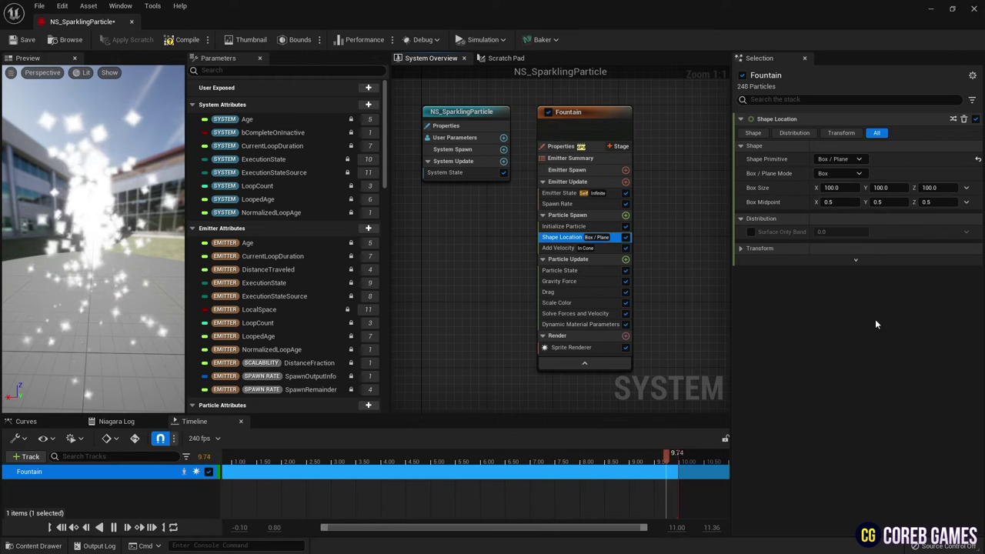
left_click(833, 188)
type("1500")
key("Tab")
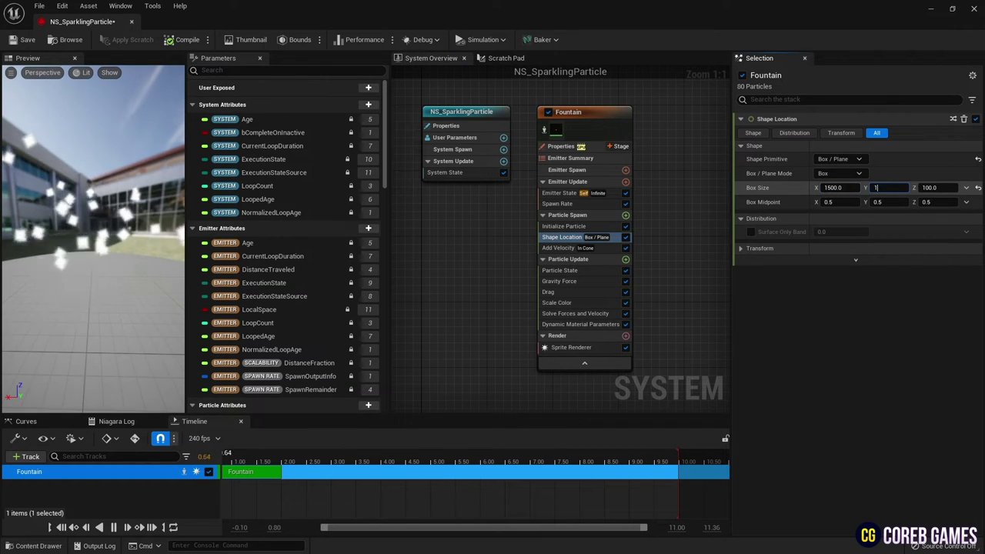
type("1500")
key("Tab")
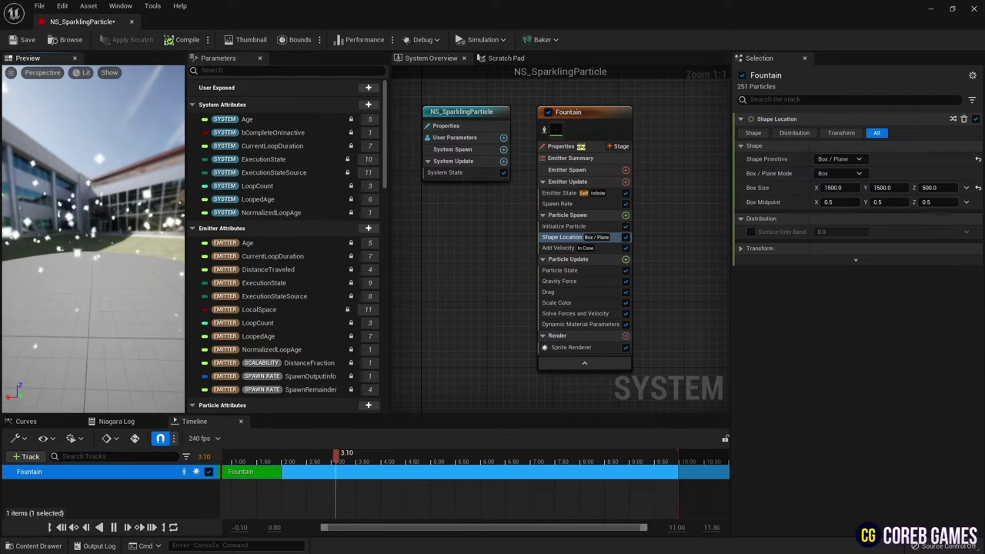
- Set the Add Velocity module's random speed range to a minimum of 50 and a maximum of 100
left_click(605, 247)
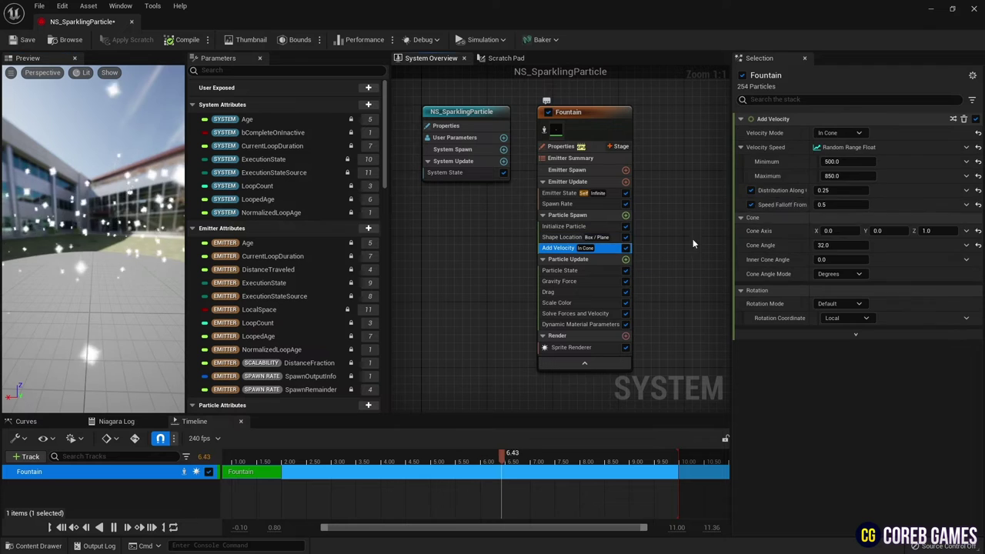
left_click(839, 162)
type("50")
key("Tab")
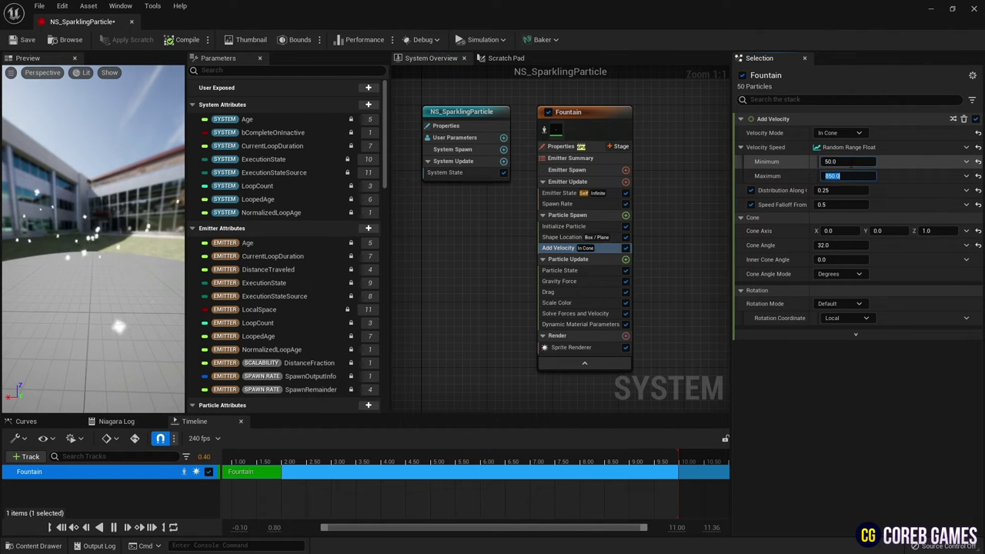
left_click(867, 177)
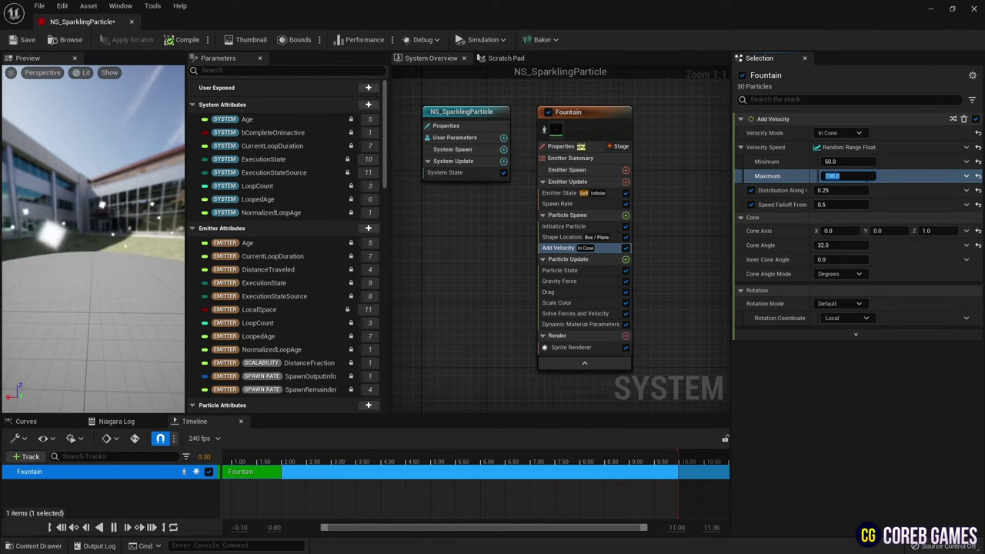
left_click(87, 259)
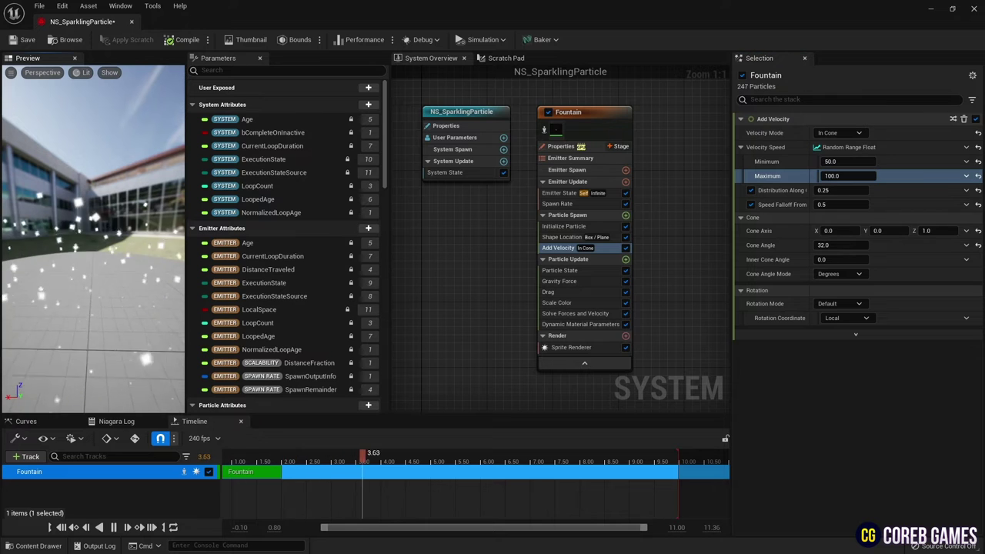
- Delete the Gravity Force module from Particle Update
left_click(576, 282)
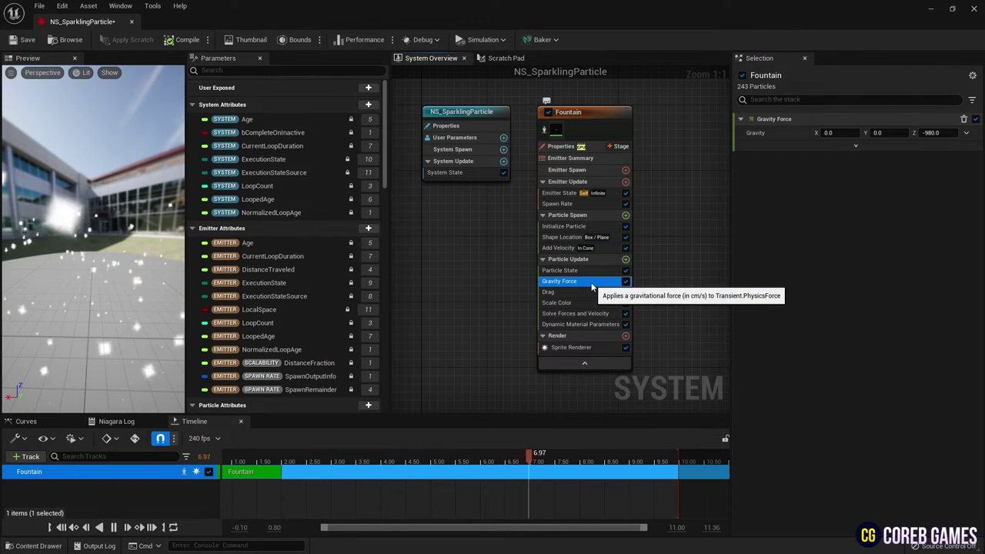
key("Delete")
left_click_drag(116, 243, 106, 245)
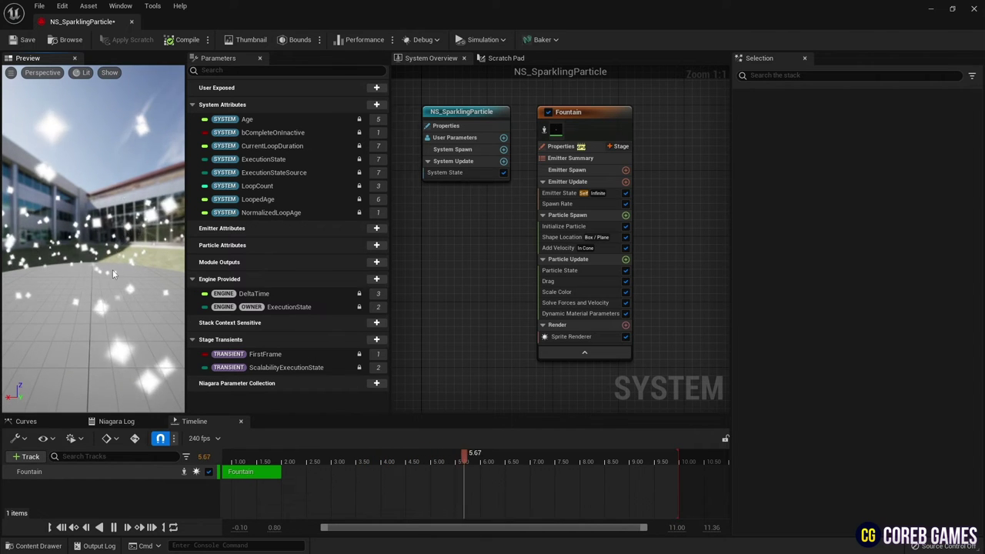
- Set the Sprite Rotation Mode in Initialize Particle to Unset
left_click(563, 226)
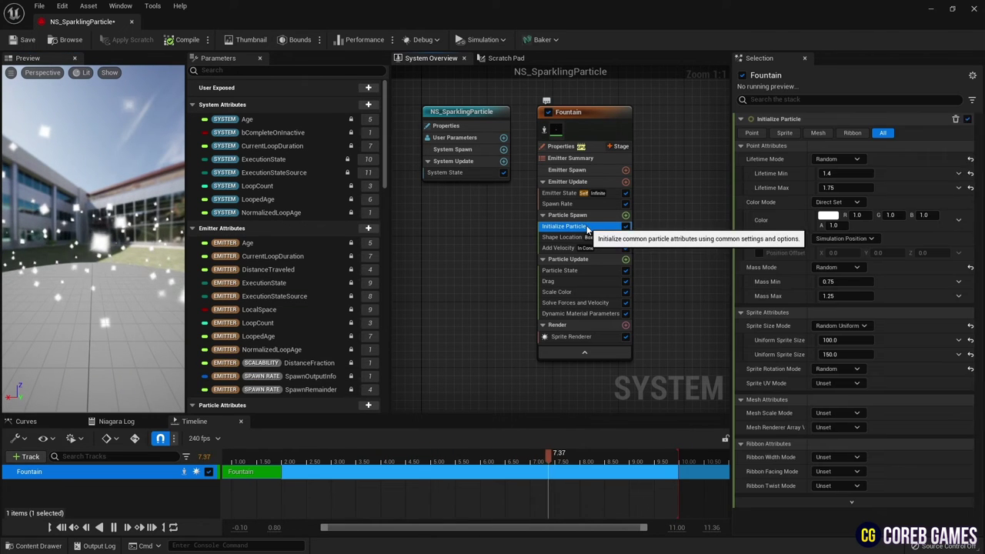
left_click(851, 370)
left_click(829, 381)
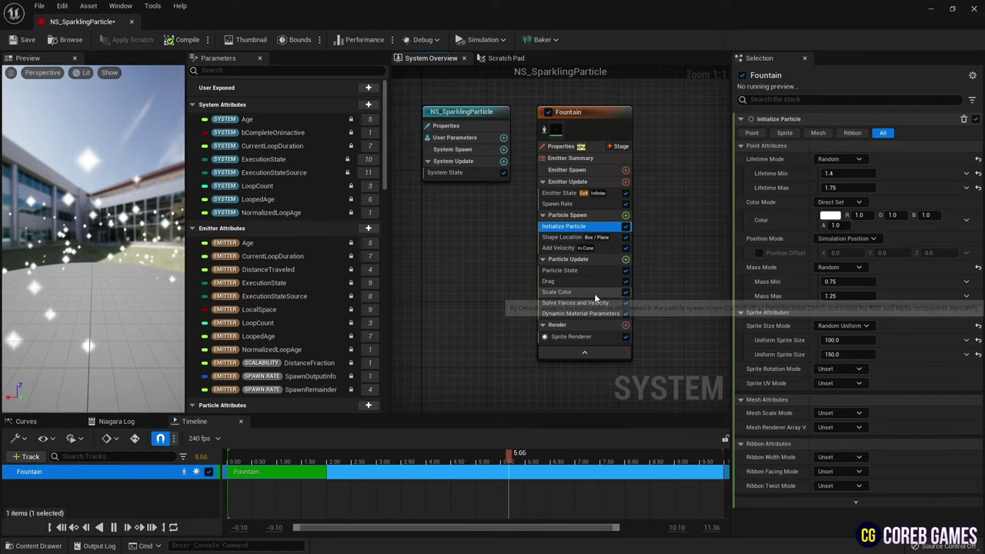
- Drive Scale Color's Scale RGB with Make Vector from Linear Color RGB, using Random Range Linear Color for its colour
left_click(594, 293)
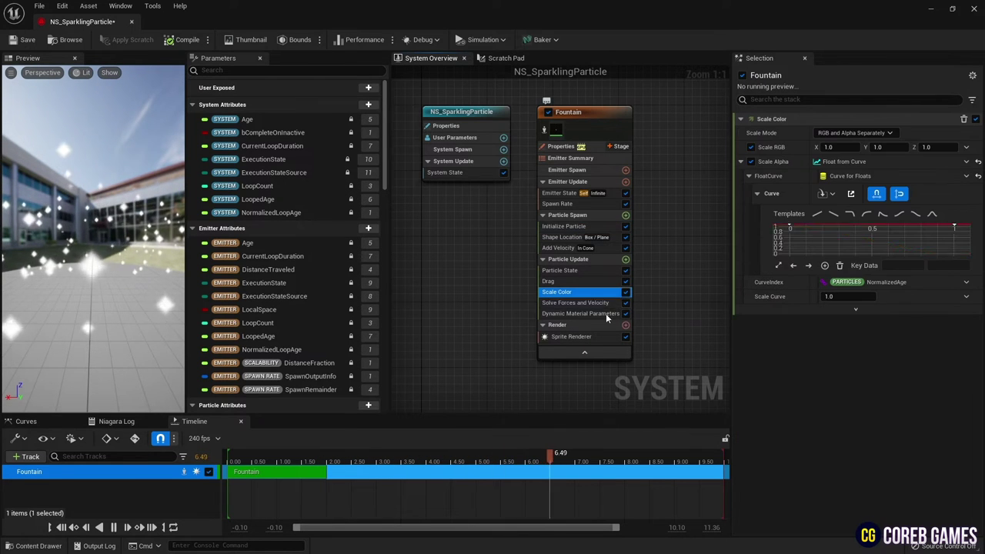
left_click(967, 147)
type("line")
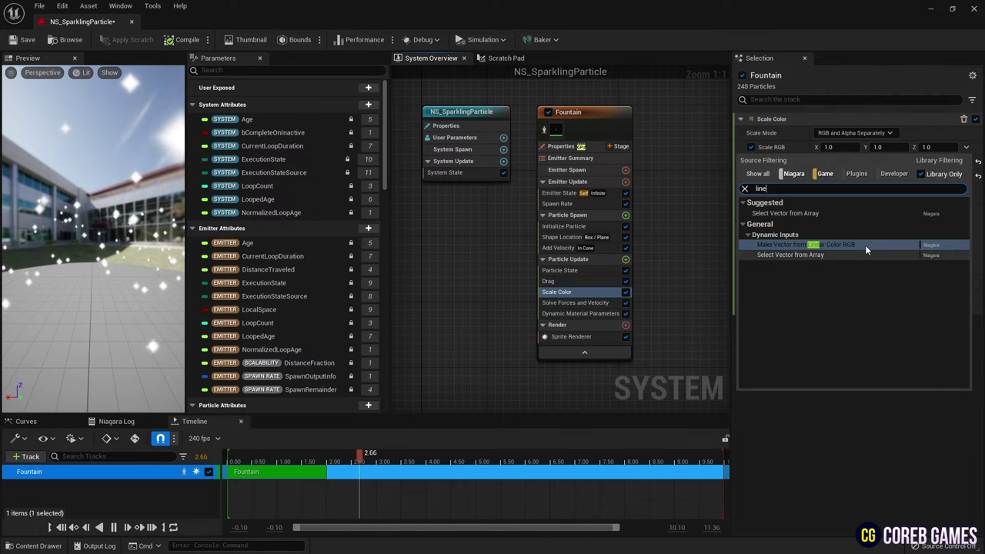
left_click(865, 245)
left_click(966, 165)
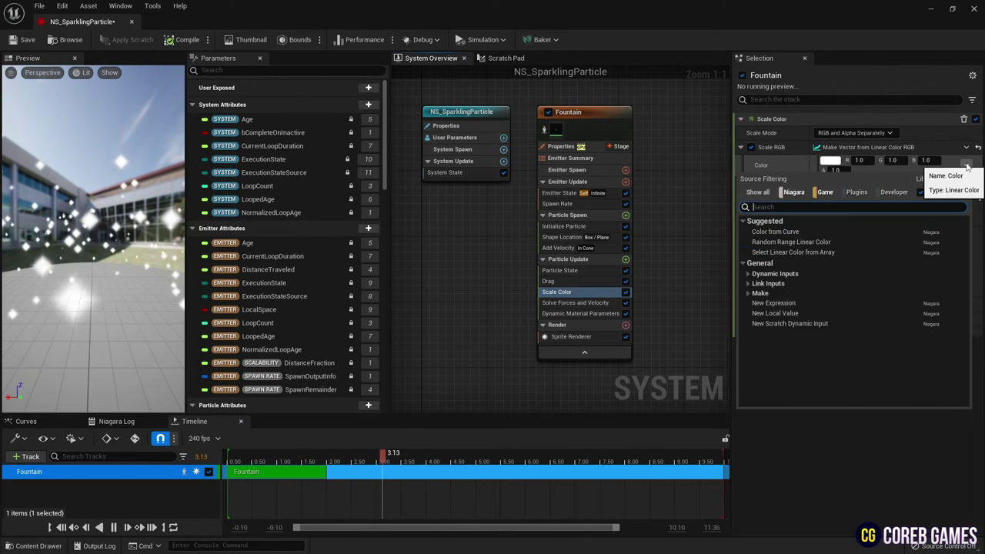
left_click(791, 242)
- Set the random colour's minimum to R 10, G 0, B 0 and its maximum to R 0.5, G 0, B 15
left_click(869, 176)
type("10")
key("Return")
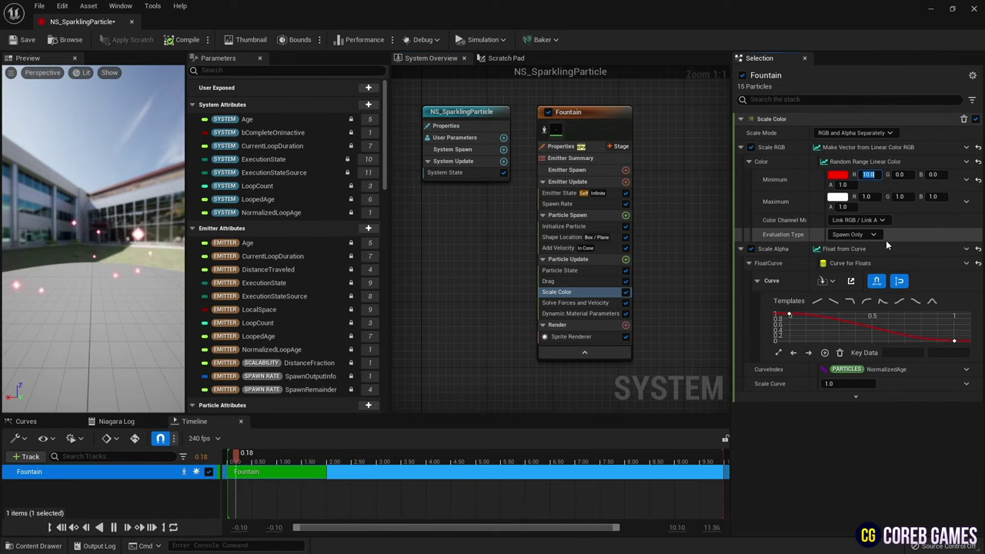
left_click(867, 196)
type("0")
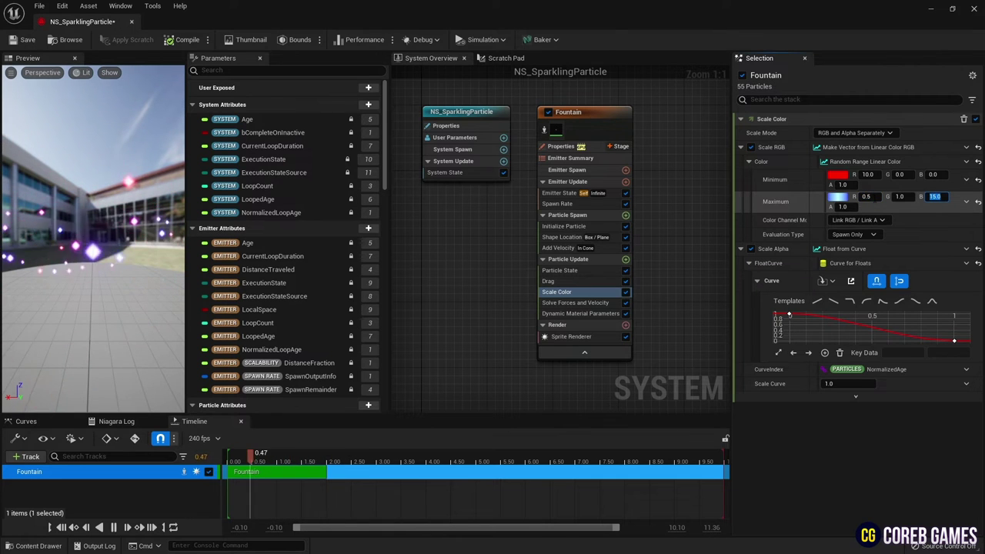
left_click(900, 198)
type("0")
key("Return")
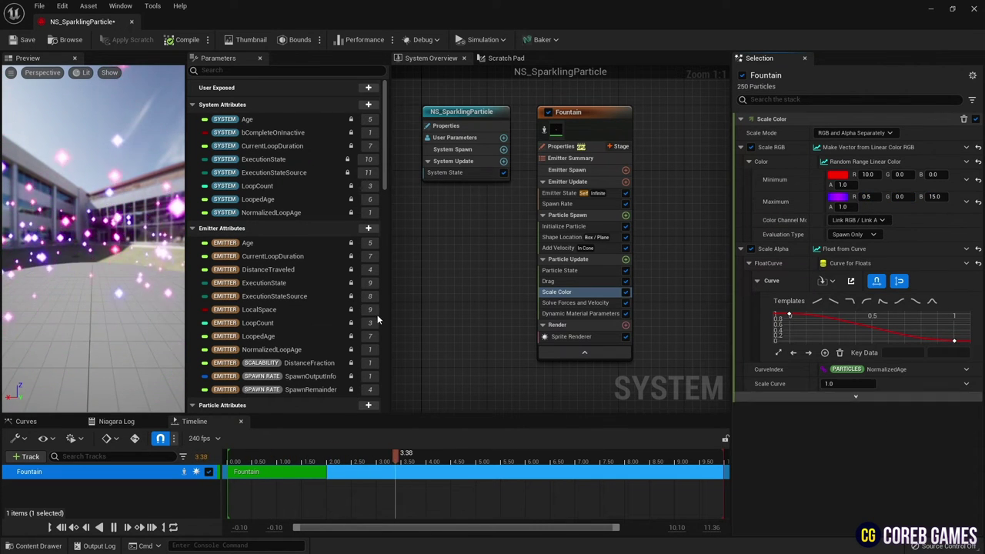
- Add a Scale Sprite Size module to the Fountain emitter's Particle Update stage
left_click(626, 259)
type("s")
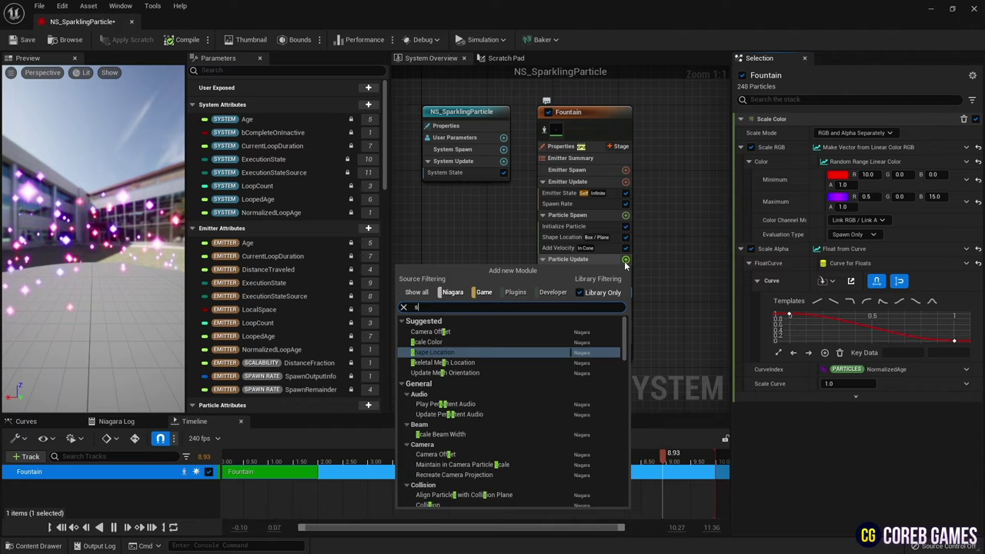
type("cale sp")
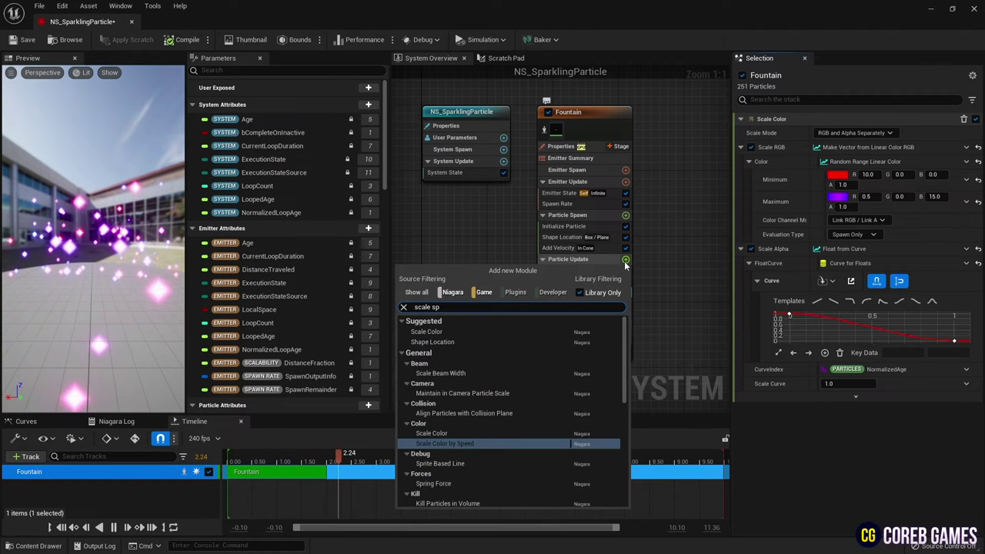
scroll(539, 431, "down", 3)
left_click(539, 433)
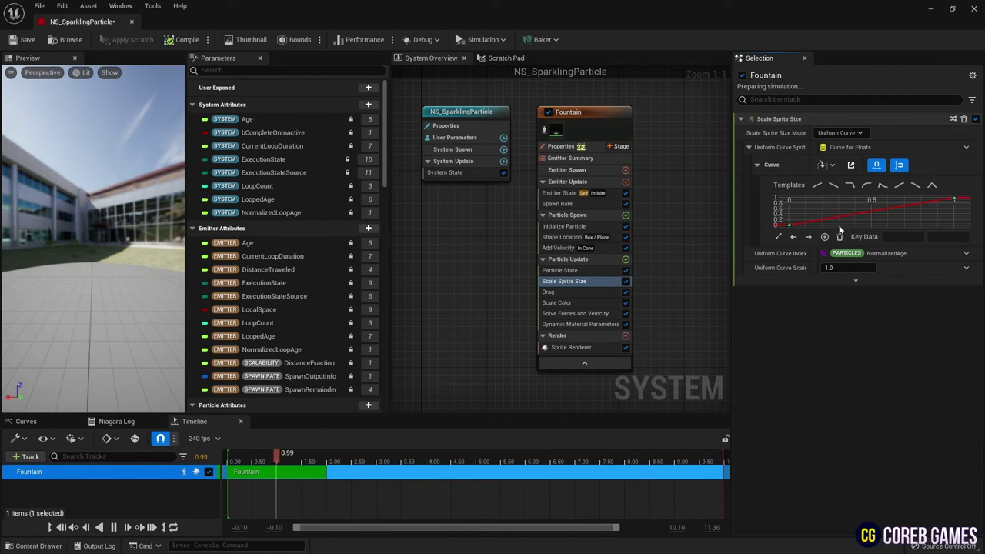
- Smooth the first key of the Scale Sprite Size curve so the size eases in from 0, and save the system
mouse_move(791, 229)
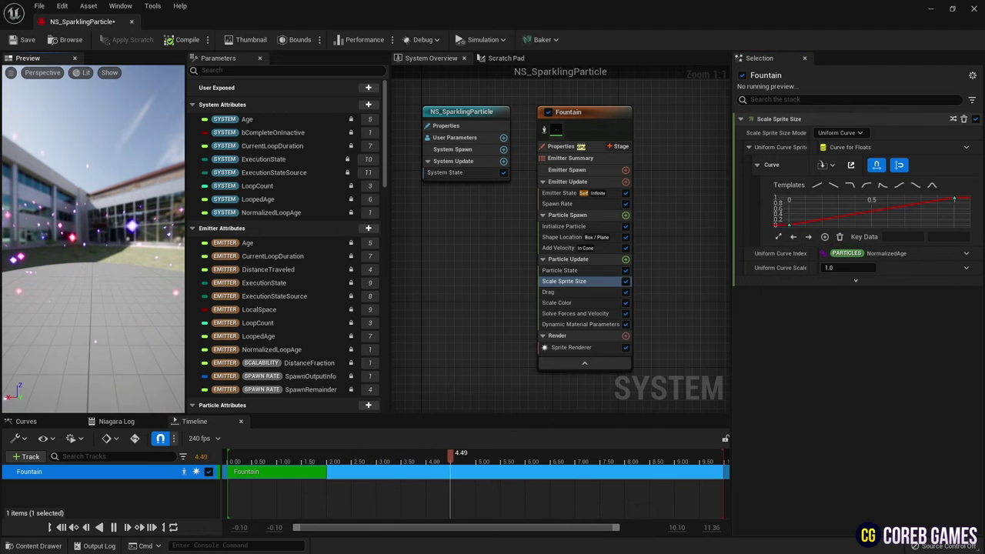
right_click(790, 229)
left_click(850, 323)
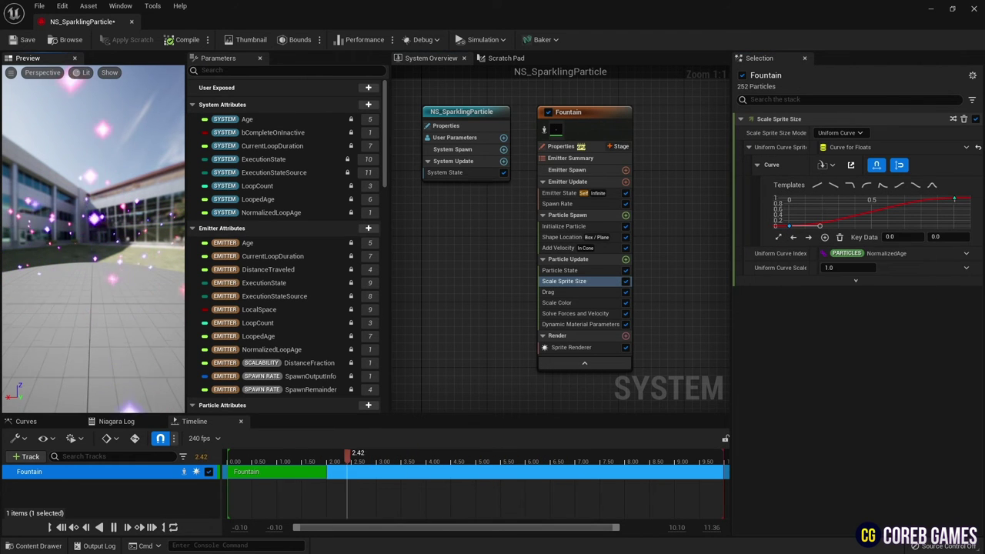
left_click(588, 325)
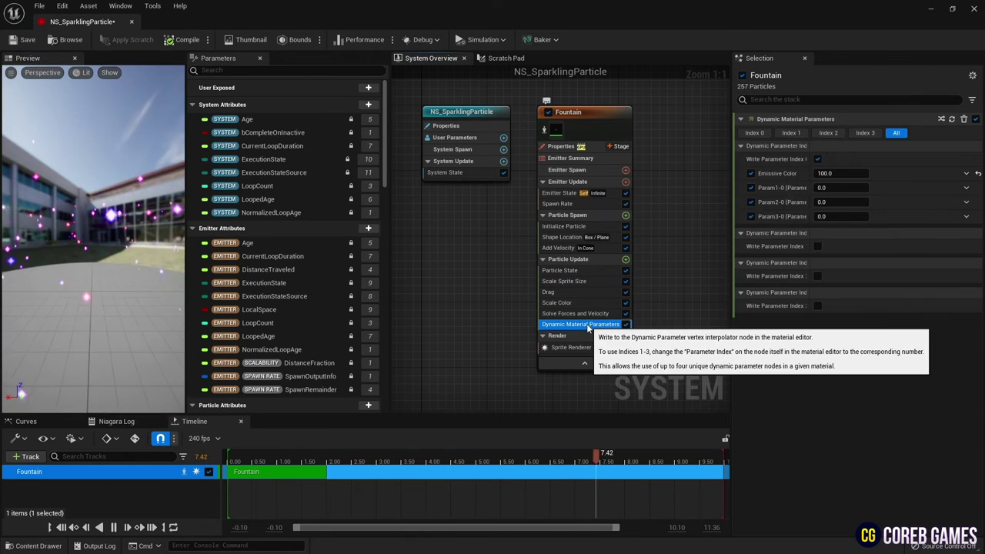
left_click(591, 281)
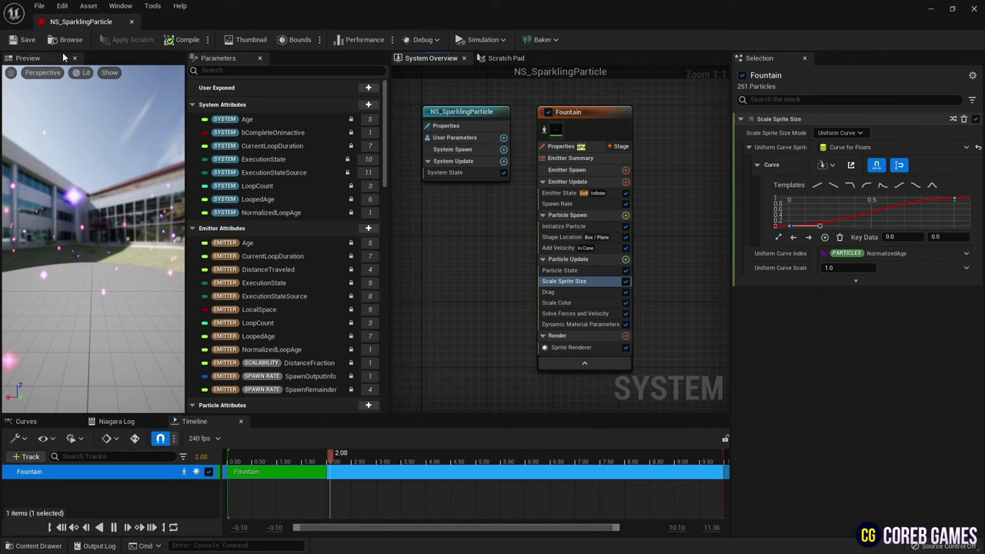
- Place NS_SparklingParticle from the Content folder on the ThirdPersonMap floor near the player start, at about 1200, 1100, 0
left_click(38, 545)
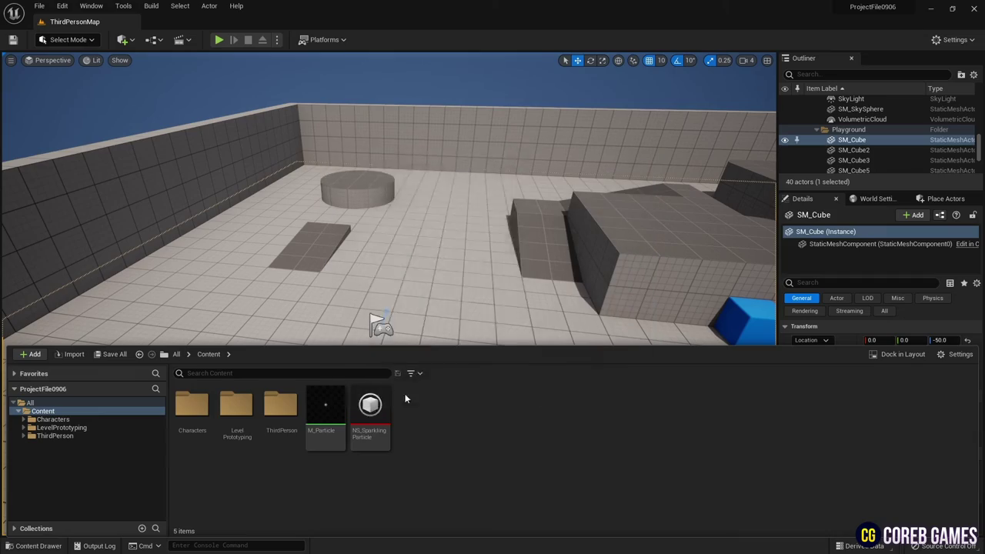
left_click_drag(370, 406, 402, 280)
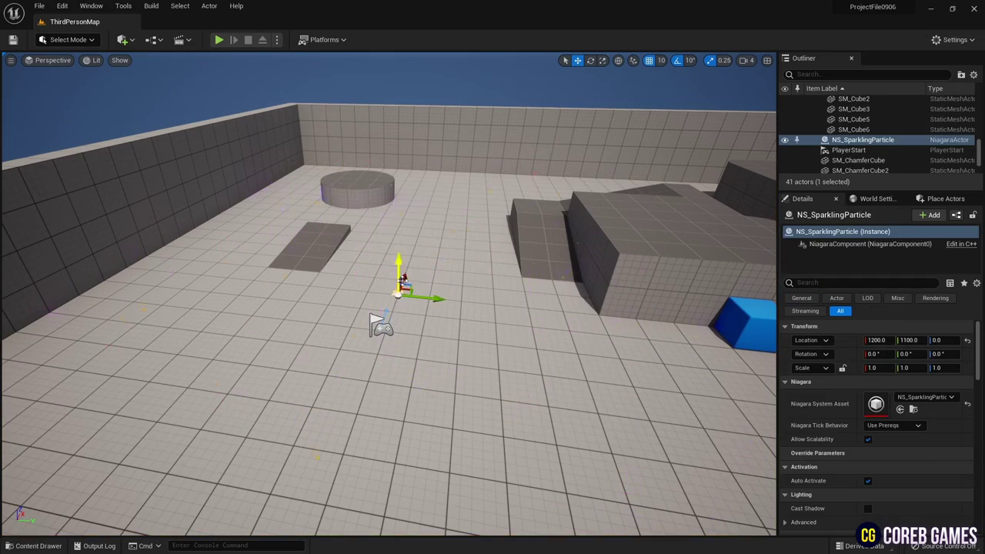